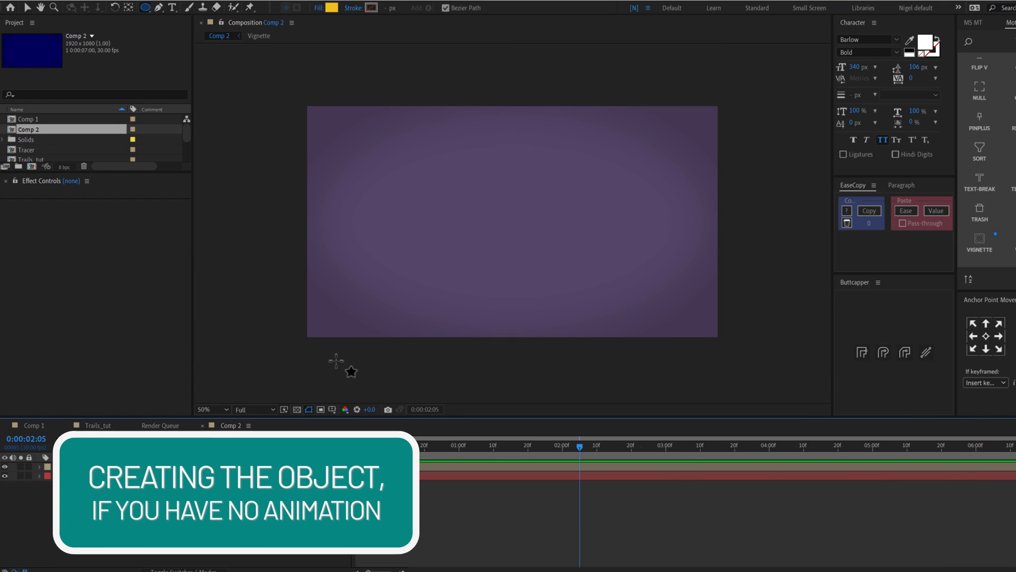
Draw a yellow circle, Shape Layer 1, at the composition's left and centre its anchor point on it.
left_click_drag(342, 169, 402, 219)
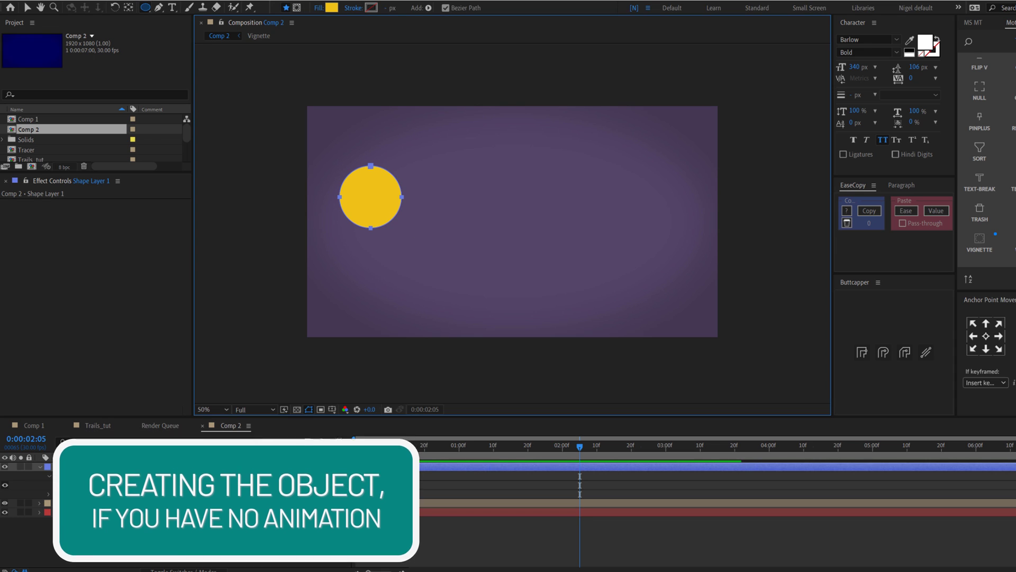
left_click(111, 468)
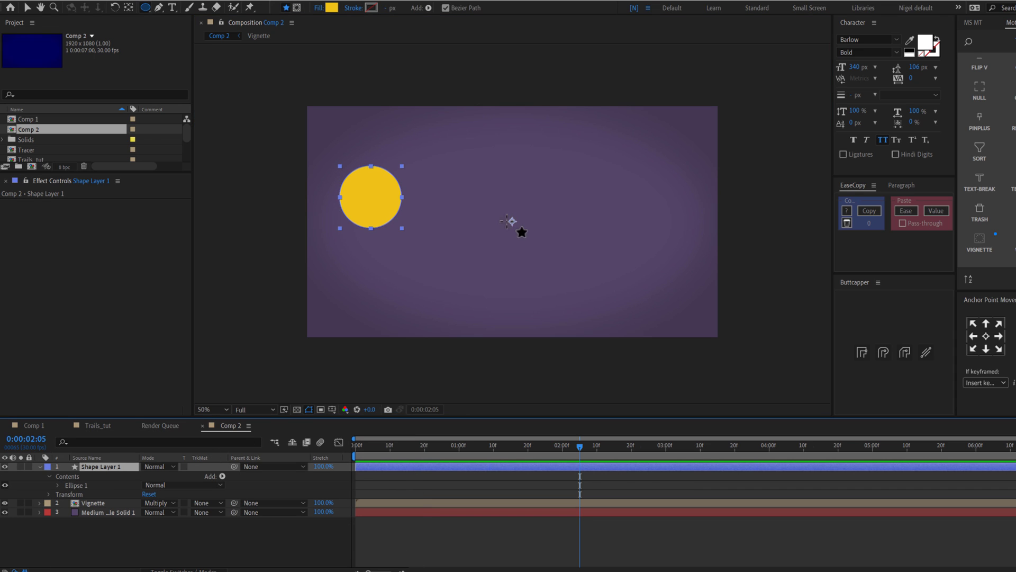
left_click(130, 8)
left_click_drag(512, 222, 373, 199)
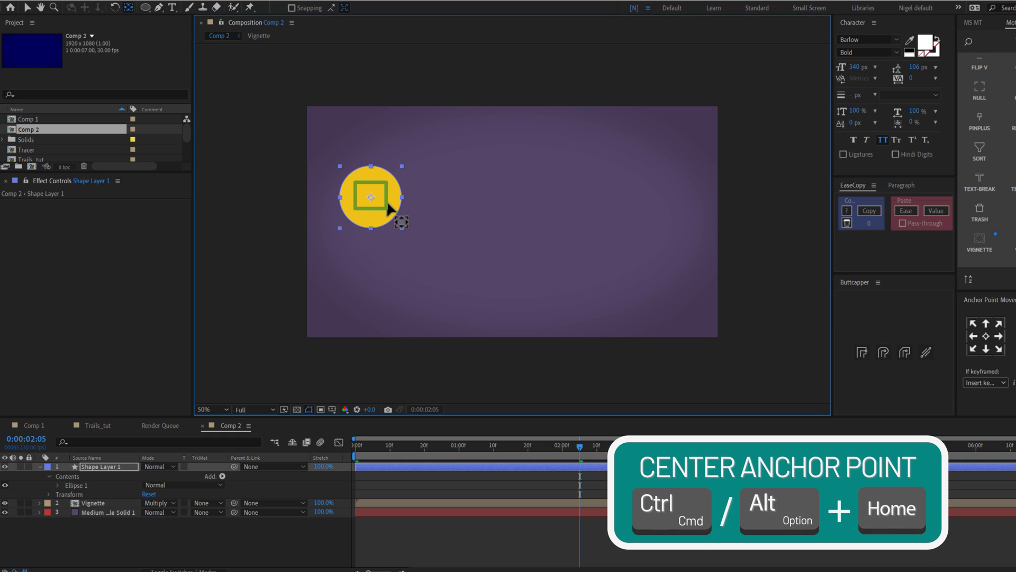
left_click(105, 465)
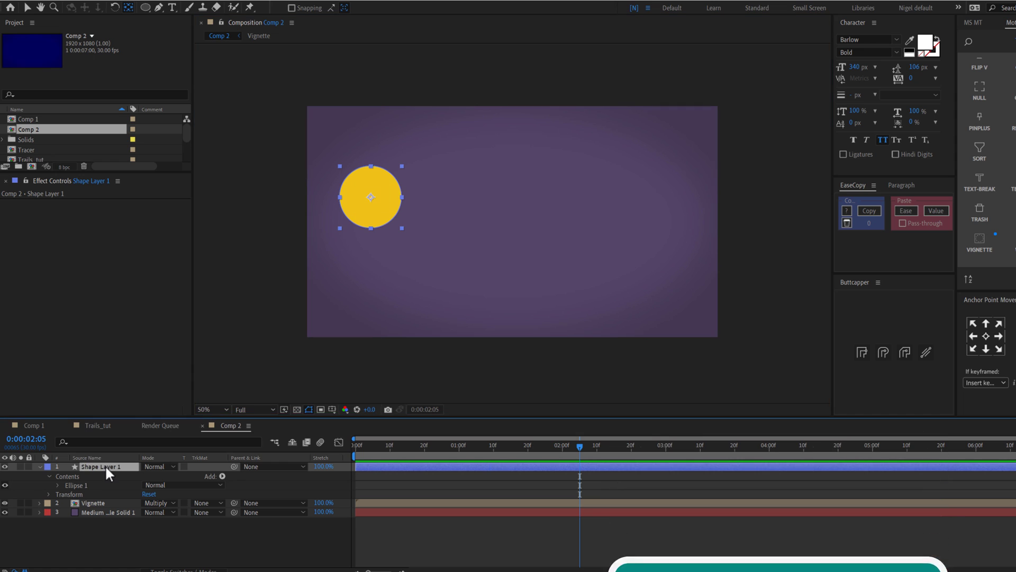
Record five Position keyframes moving the circle down and up rightward, ending at 0:00:04:20.
key("p")
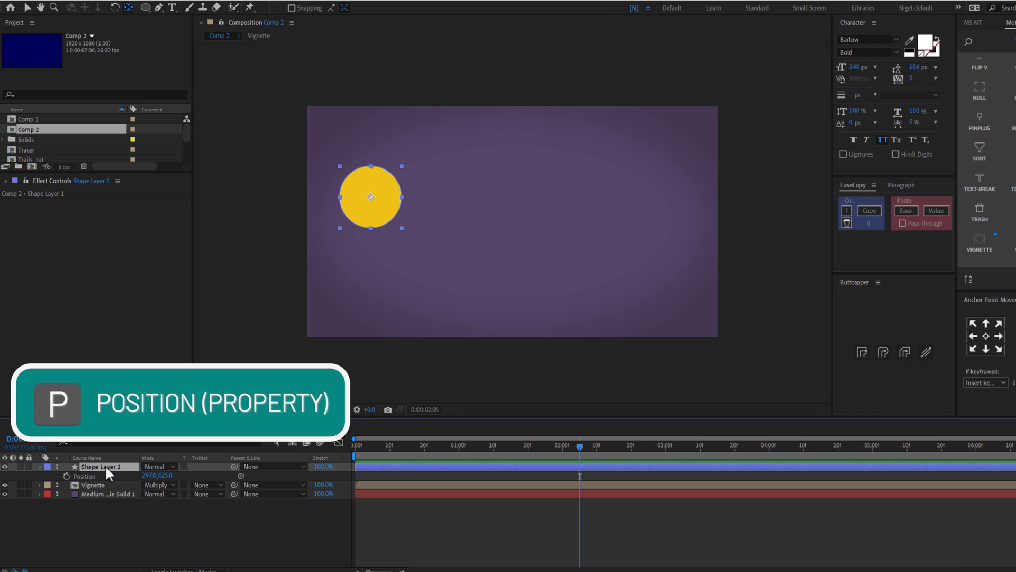
left_click(66, 476)
left_click_drag(581, 444, 639, 448)
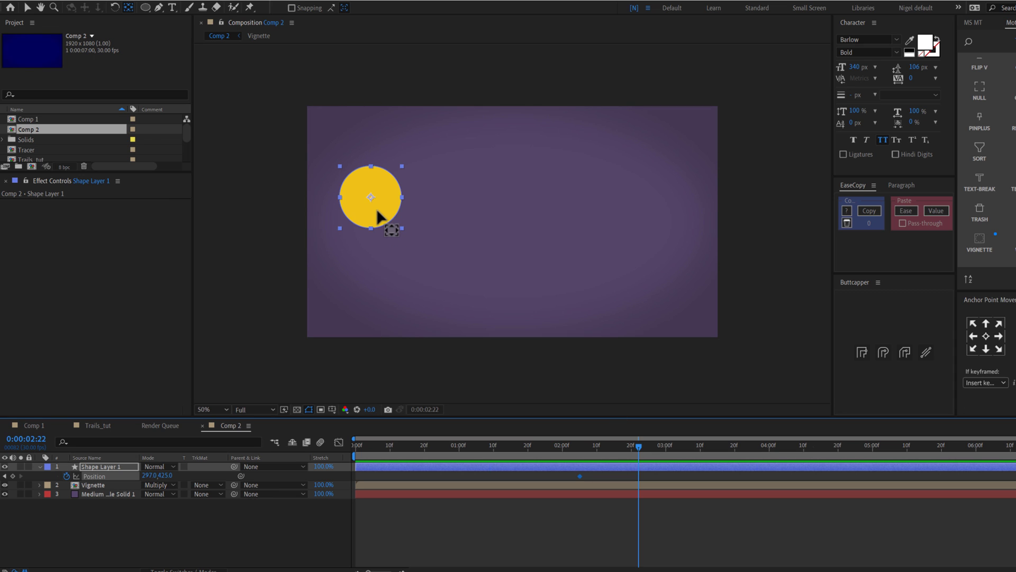
left_click(28, 7)
left_click_drag(393, 214, 428, 267)
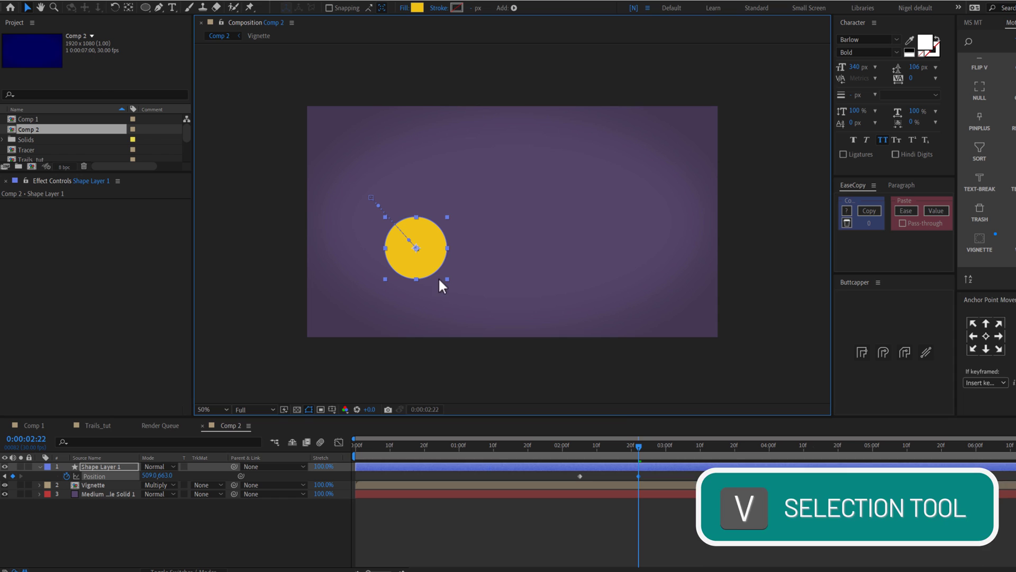
left_click_drag(651, 446, 696, 445)
left_click_drag(424, 254, 480, 215)
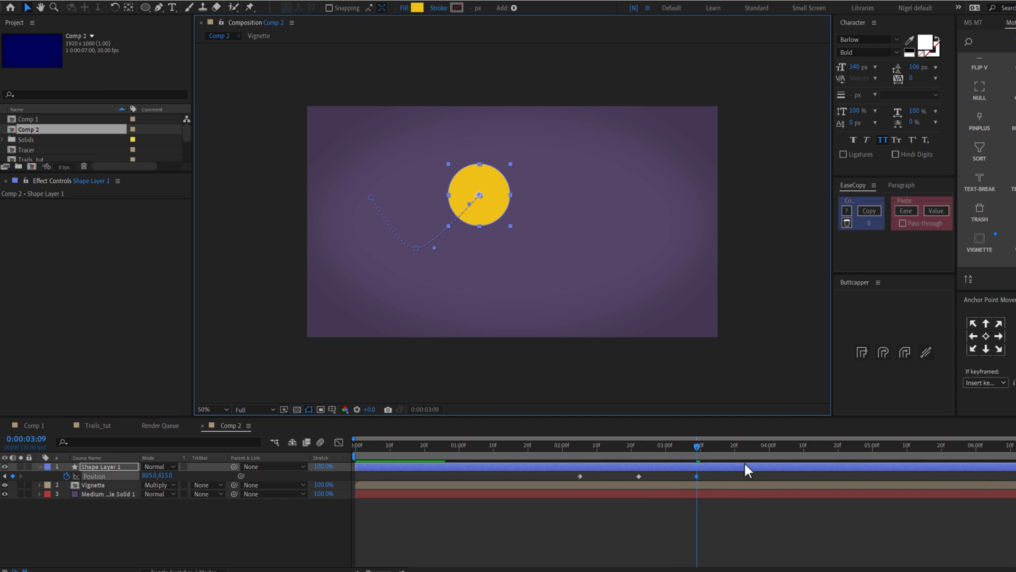
left_click(776, 445)
left_click_drag(477, 252, 568, 279)
left_click_drag(812, 444, 839, 446)
left_click_drag(566, 262, 627, 220)
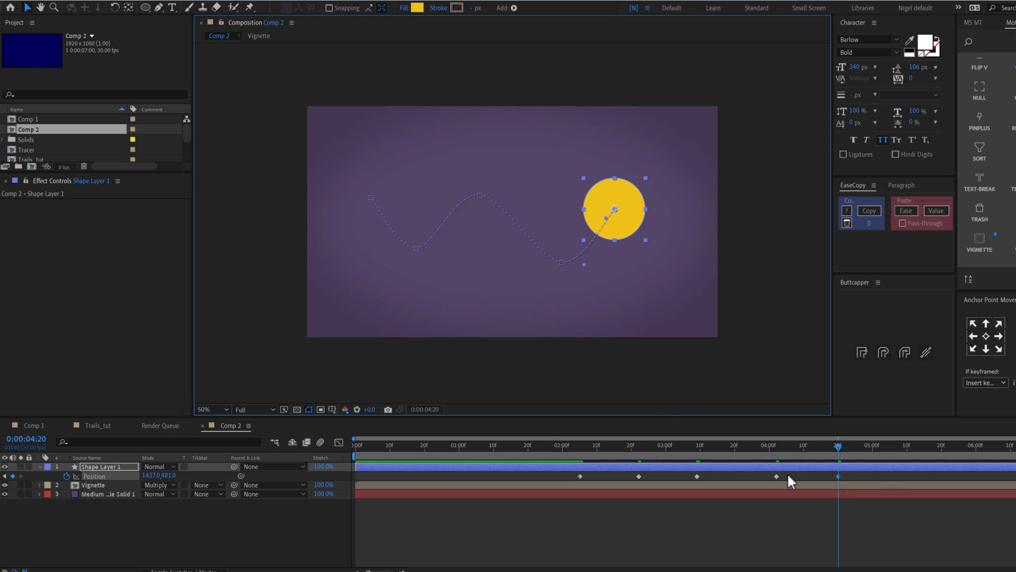
Shift the keyframes to start at 0:00, set the middle ones to Rove Across Time, and Easy Ease the ends.
left_click_drag(884, 473, 356, 480)
key("Home")
key("space")
key("space")
right_click(617, 477)
left_click(670, 449)
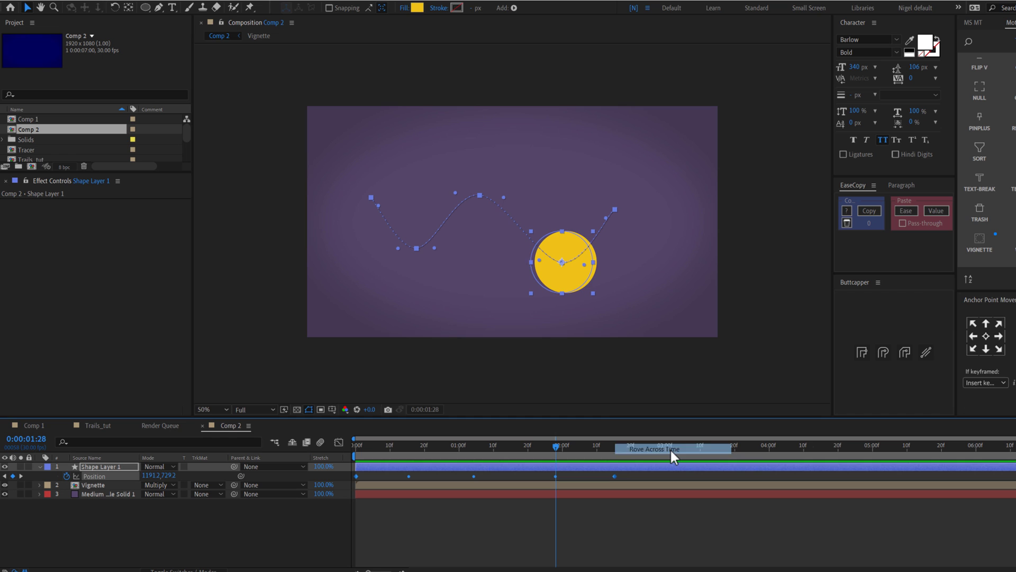
right_click(613, 476)
mouse_move(640, 469)
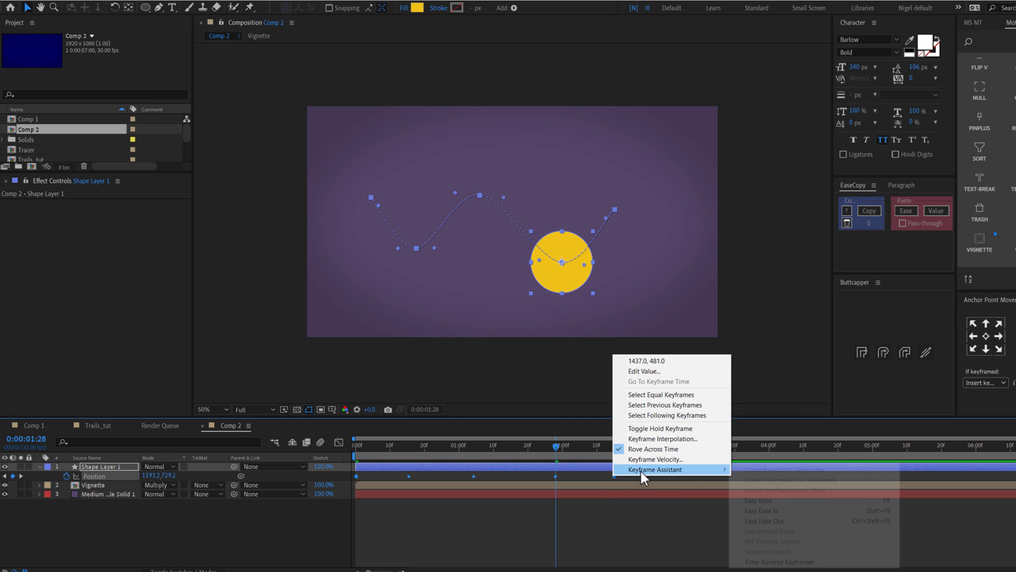
left_click(763, 500)
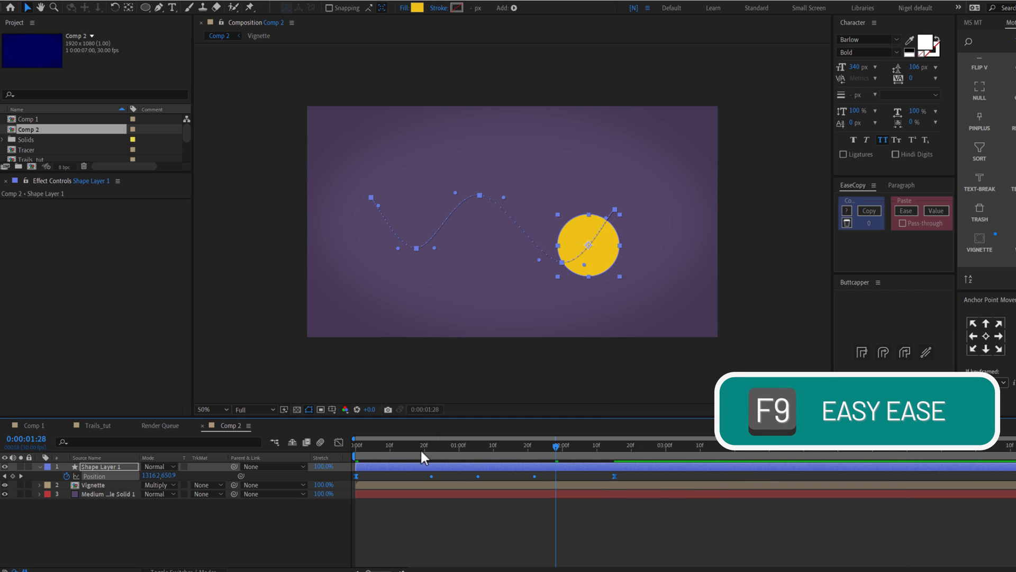
key("space")
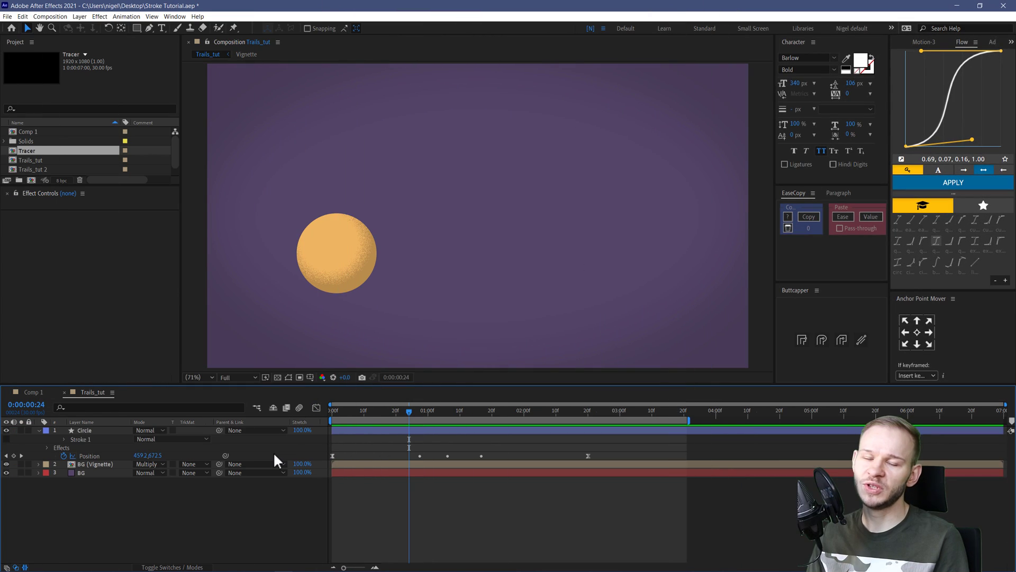
Draw a five-point zigzag stroke across the Trails_tut composition with the Pen tool.
left_click(149, 27)
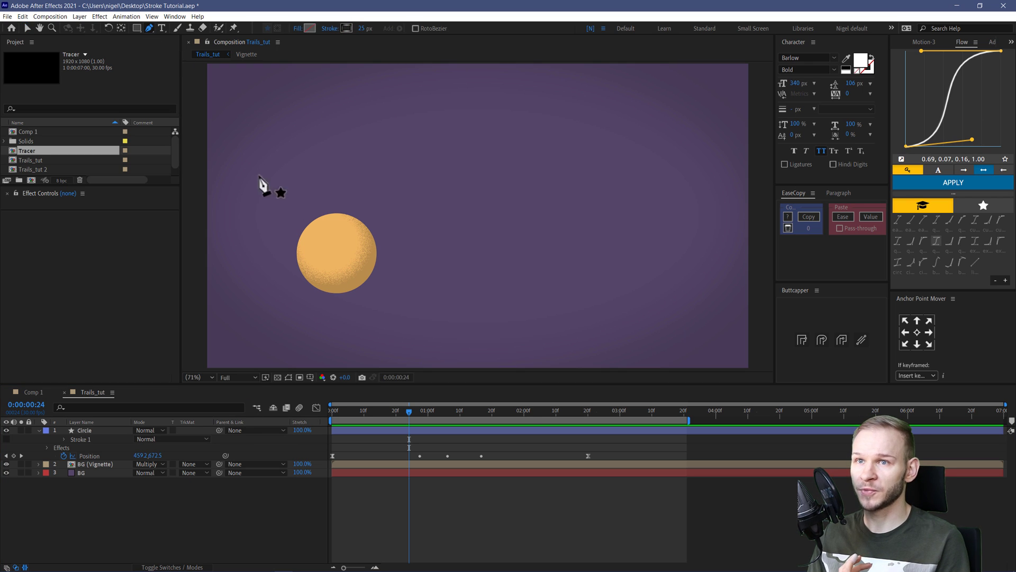
left_click(232, 168)
left_click(388, 239)
left_click(514, 243)
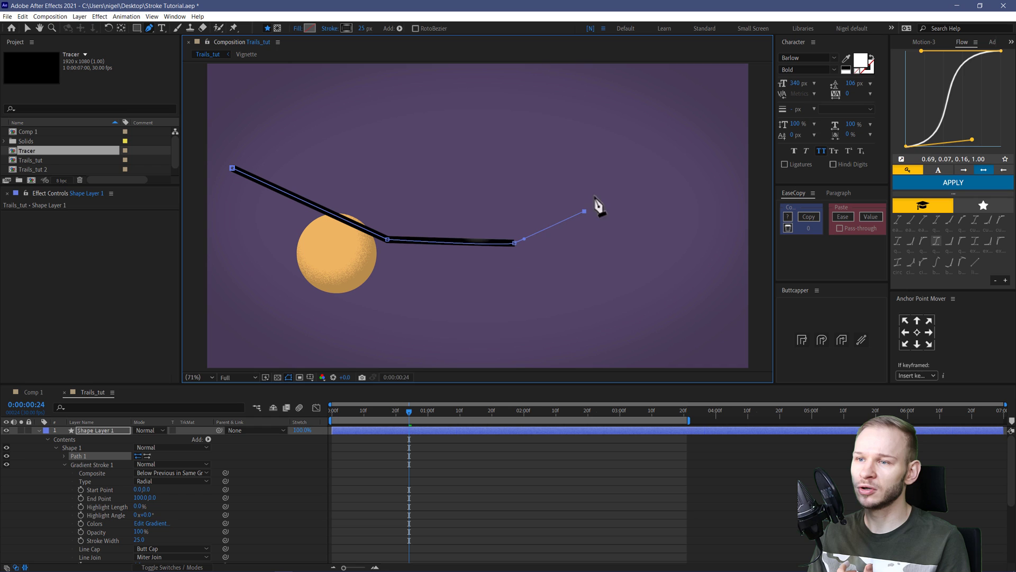
left_click(584, 211)
left_click(614, 167)
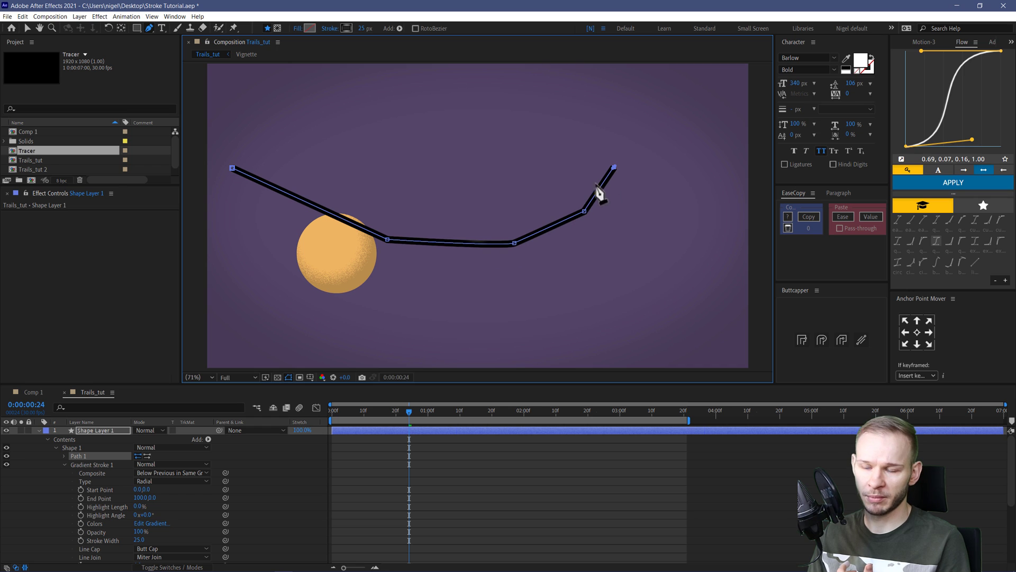
Rename the new shape layer to Trails.
left_click(105, 430)
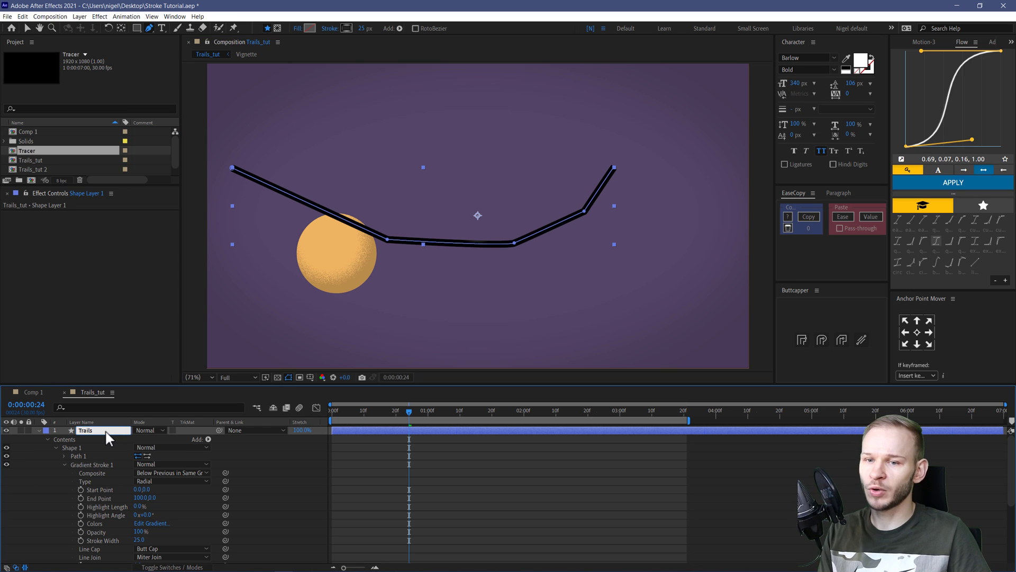
key("Return")
scroll(74, 453, "down", 3)
scroll(74, 453, "down", 2)
Select all of the Circle layer's Position keyframes to copy its wavy motion path.
left_click(89, 516)
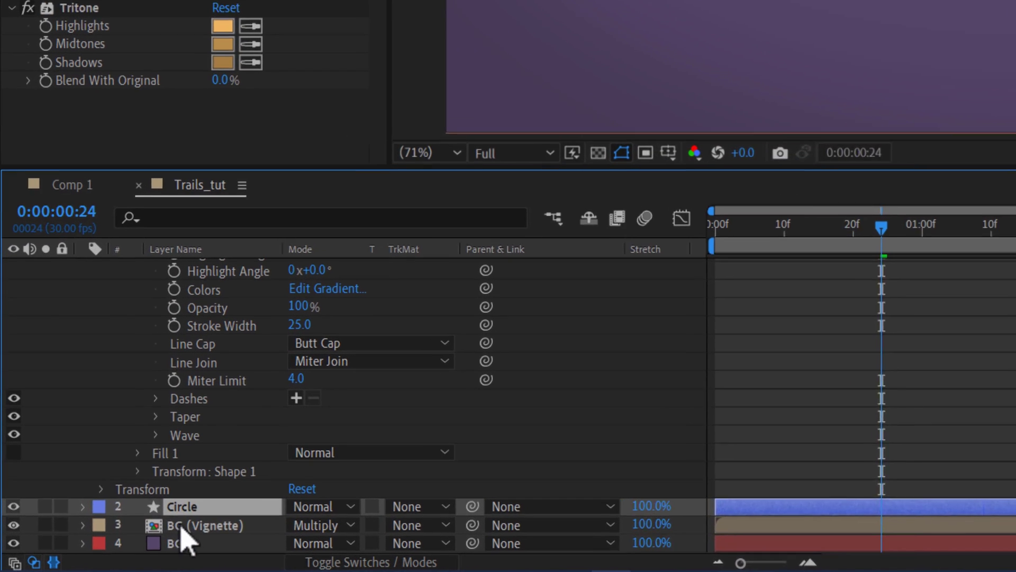
key("p")
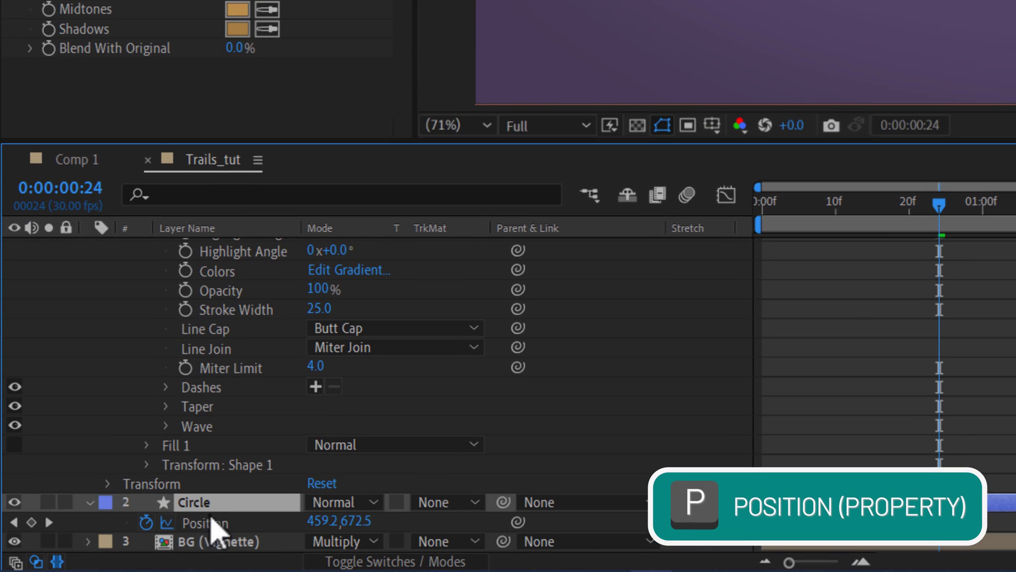
left_click(219, 530)
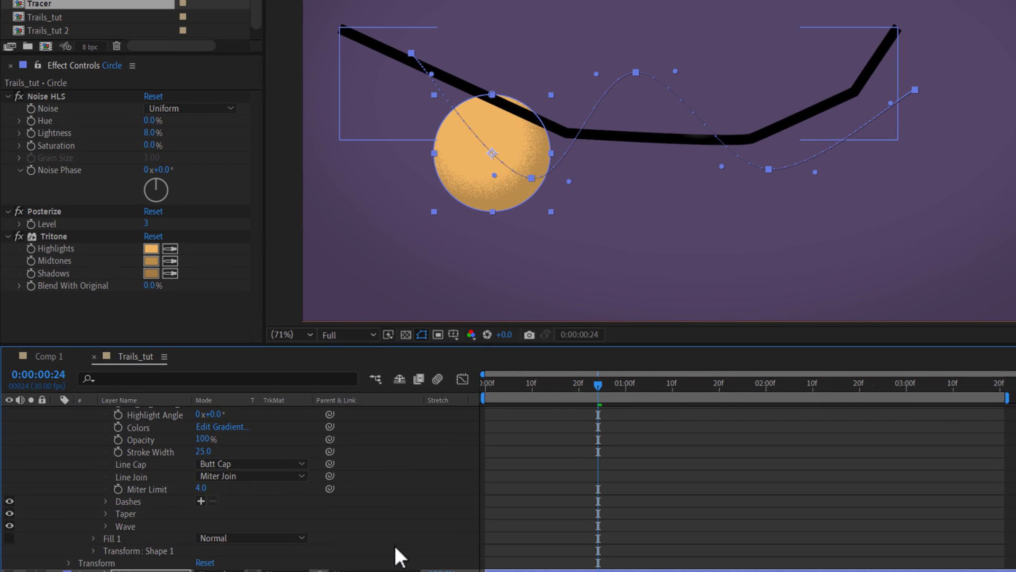
scroll(618, 456, "up", 4)
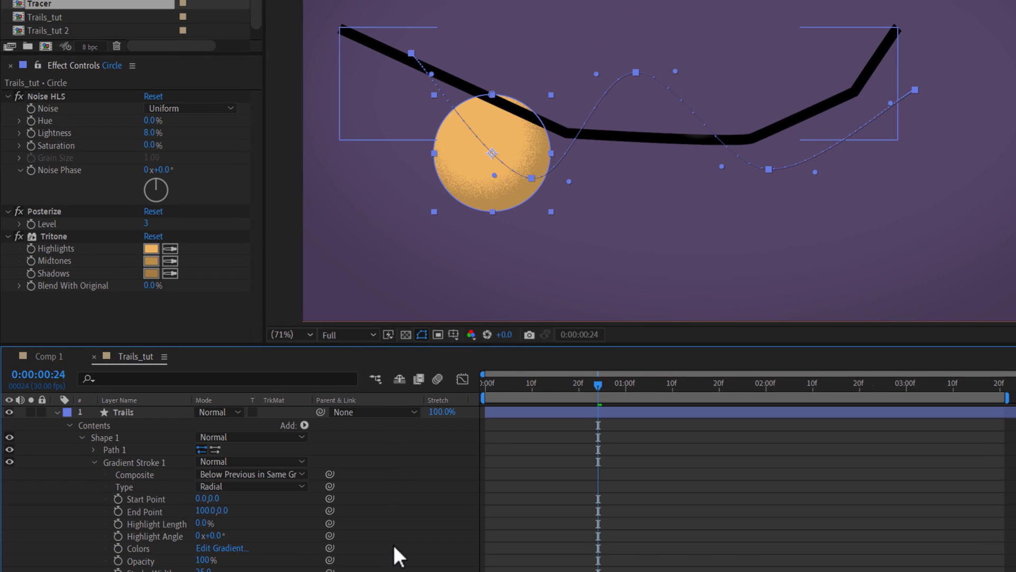
Paste the circle's Position keyframes into the Trails line's Path 1 Path property.
left_click(136, 413)
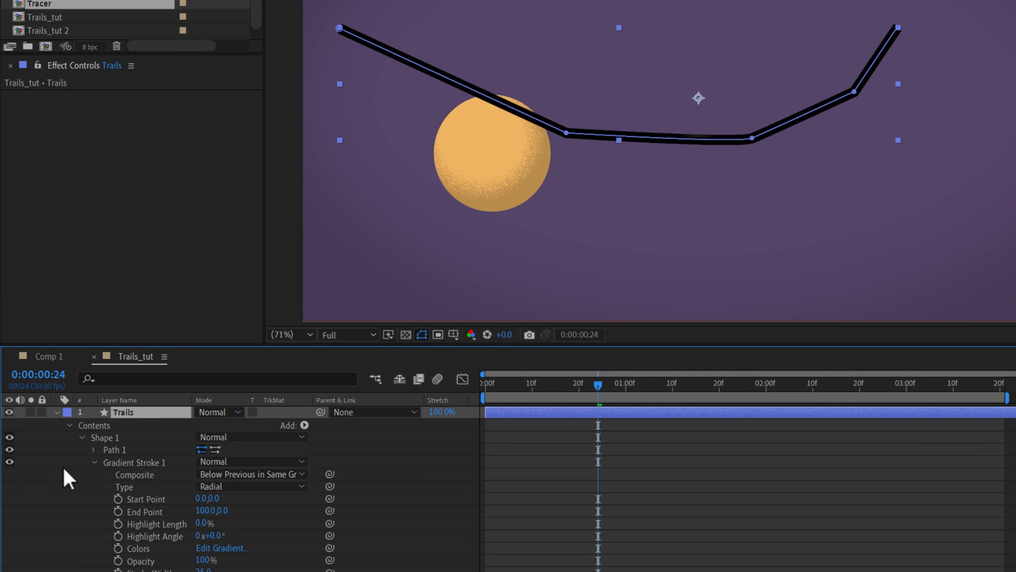
left_click(93, 449)
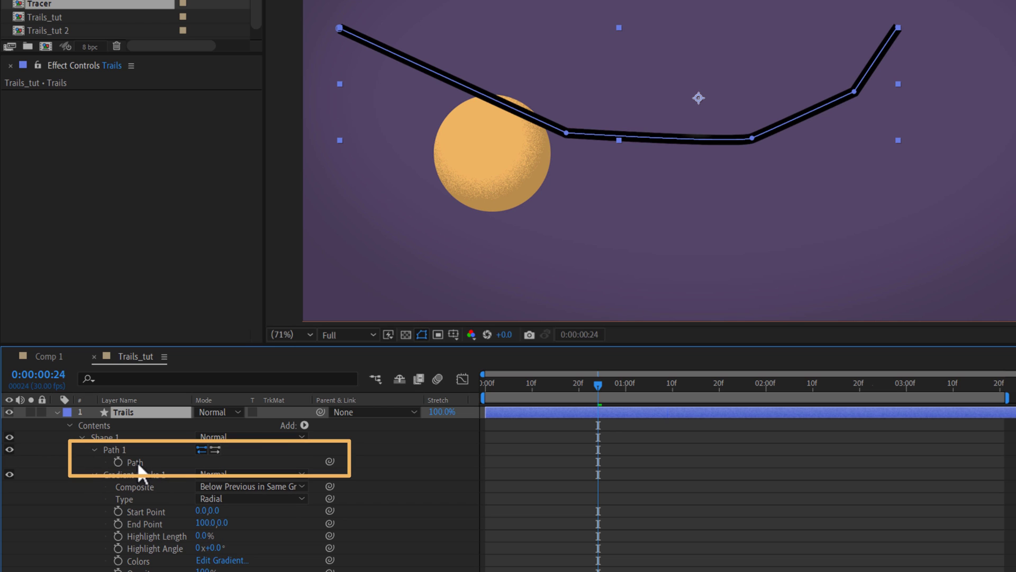
left_click(135, 461)
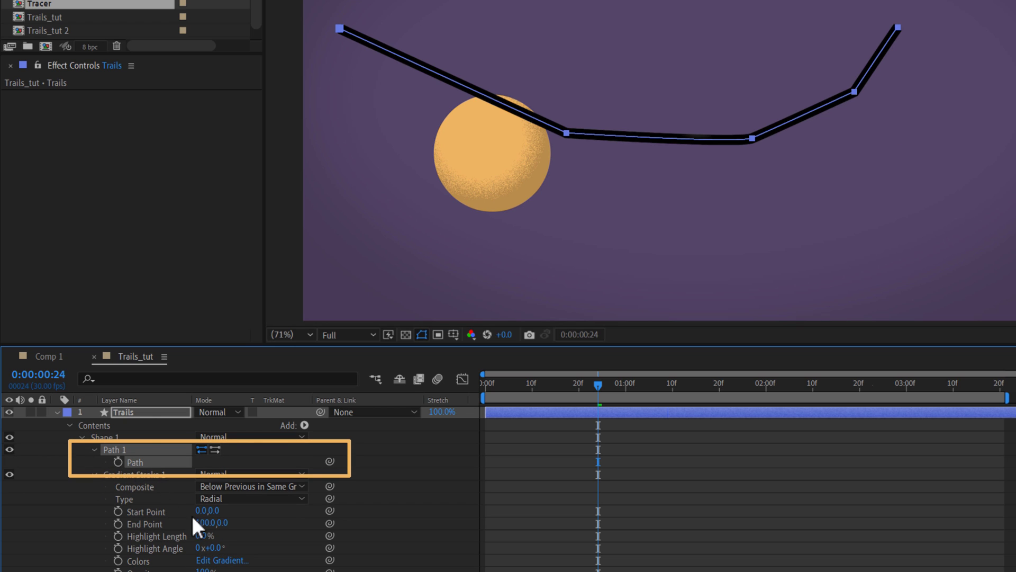
left_click(139, 414)
left_click(136, 463)
key("ctrl+v")
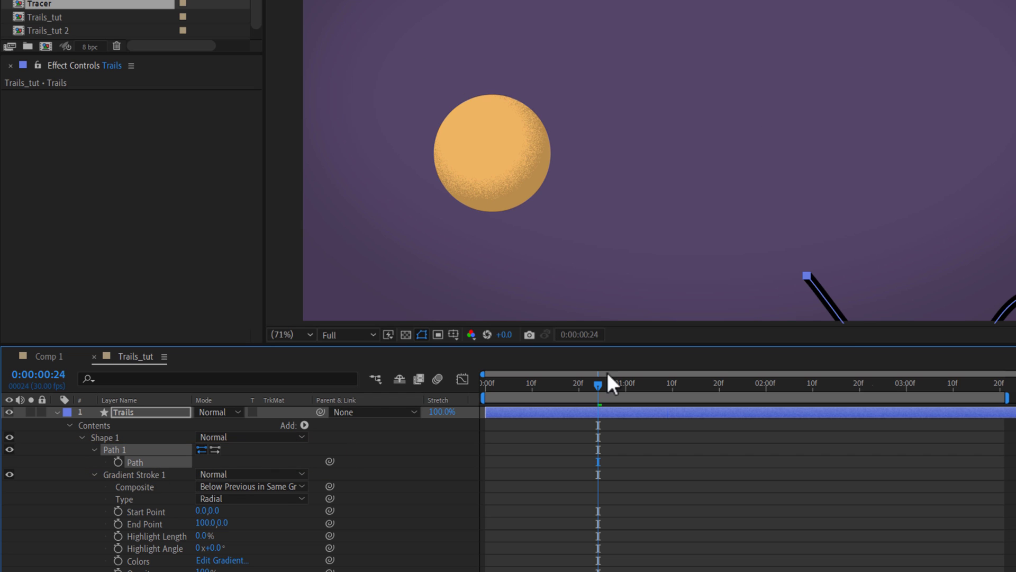
Move the playhead to 1:14 and set the viewer magnification to 50%.
scroll(829, 307, "down", 1)
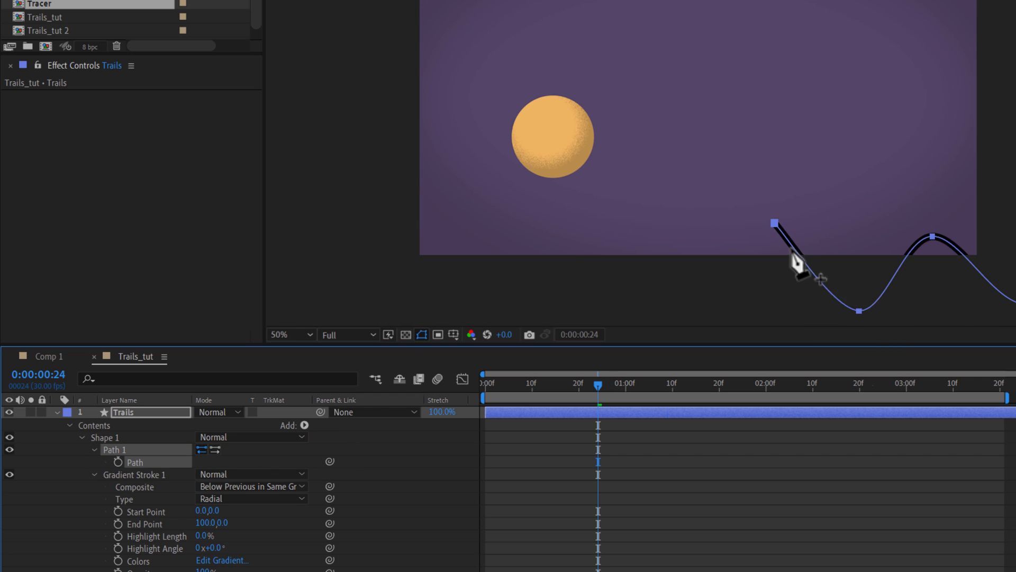
scroll(794, 265, "down", 2)
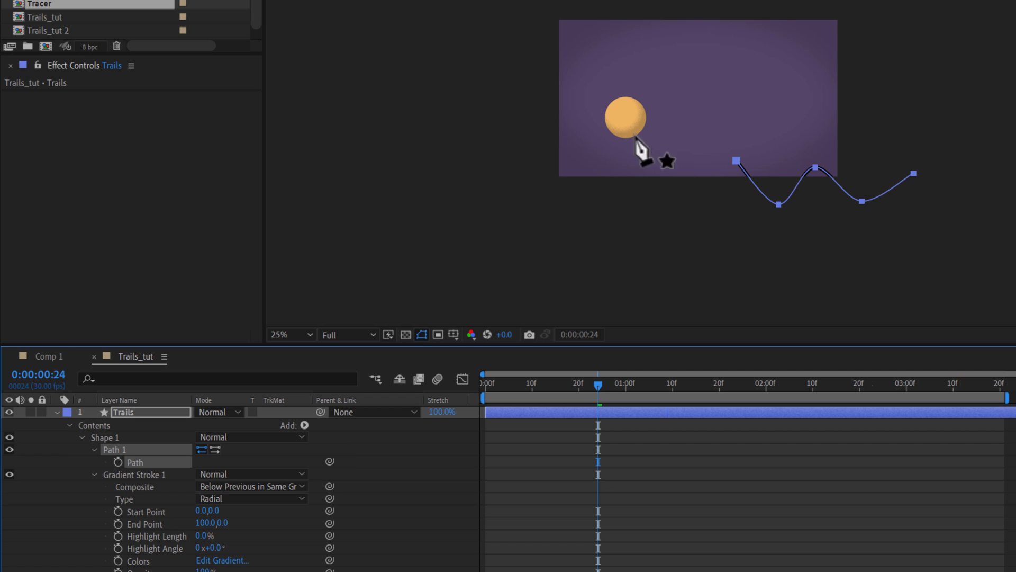
left_click_drag(470, 390, 690, 392)
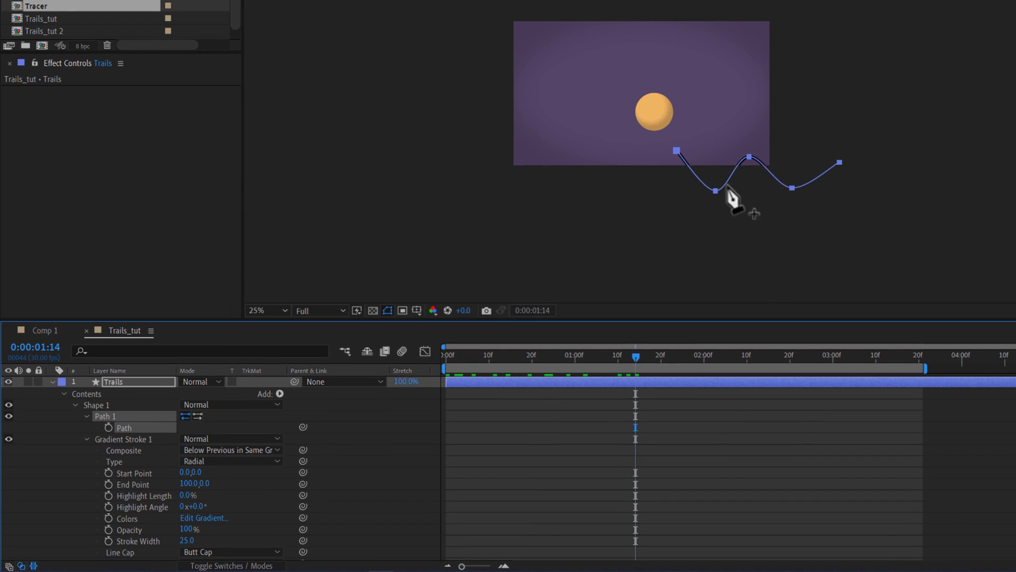
key("period")
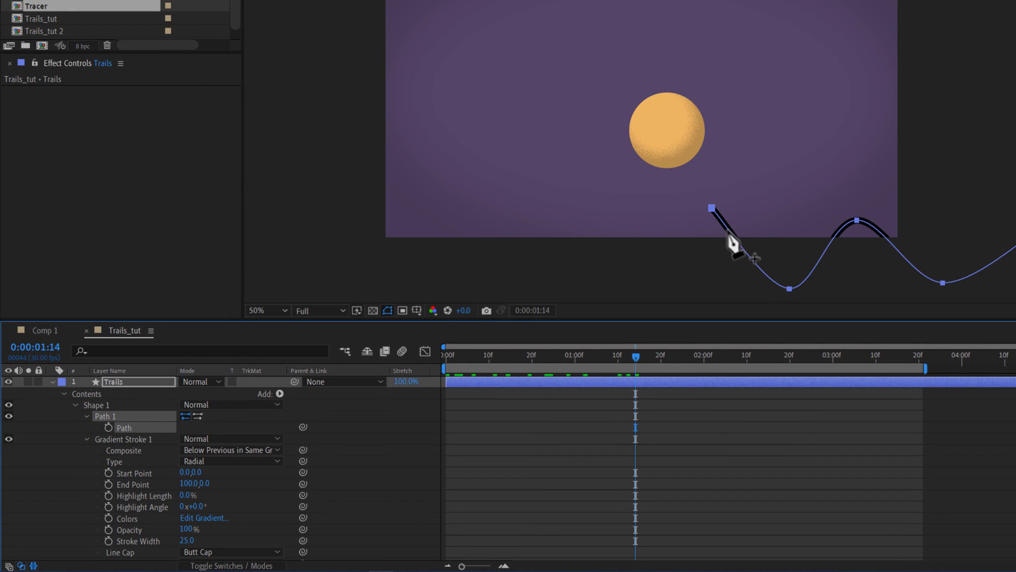
scroll(247, 507, "down", 3)
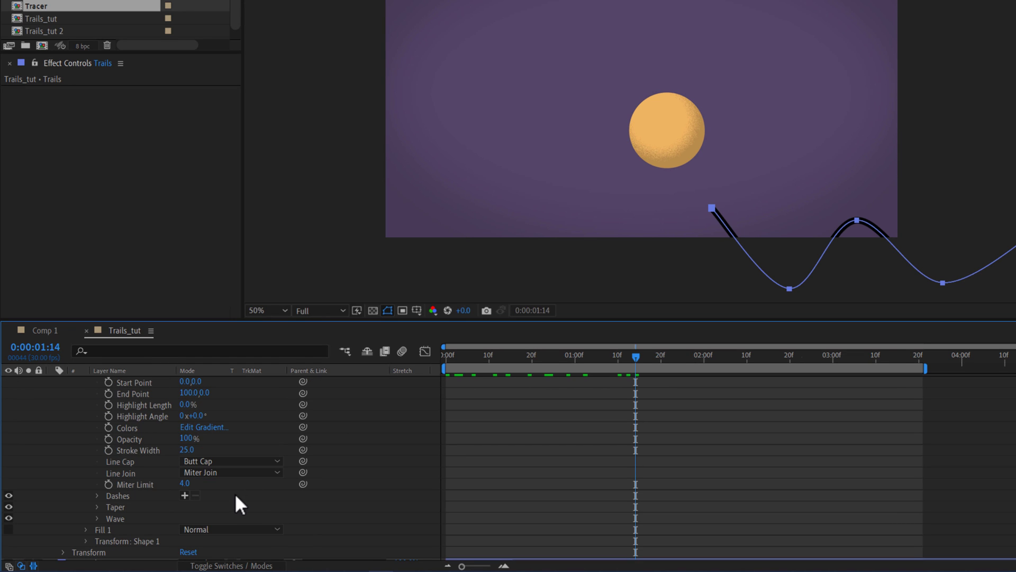
Scrub the Shape 1 transform Position X from -98 to about -933 so the path starts at the circle.
left_click(85, 541)
scroll(84, 542, "down", 2)
left_click(114, 500)
mouse_move(188, 497)
left_mouse_down()
mouse_move(119, 488)
mouse_move(174, 489)
left_mouse_up()
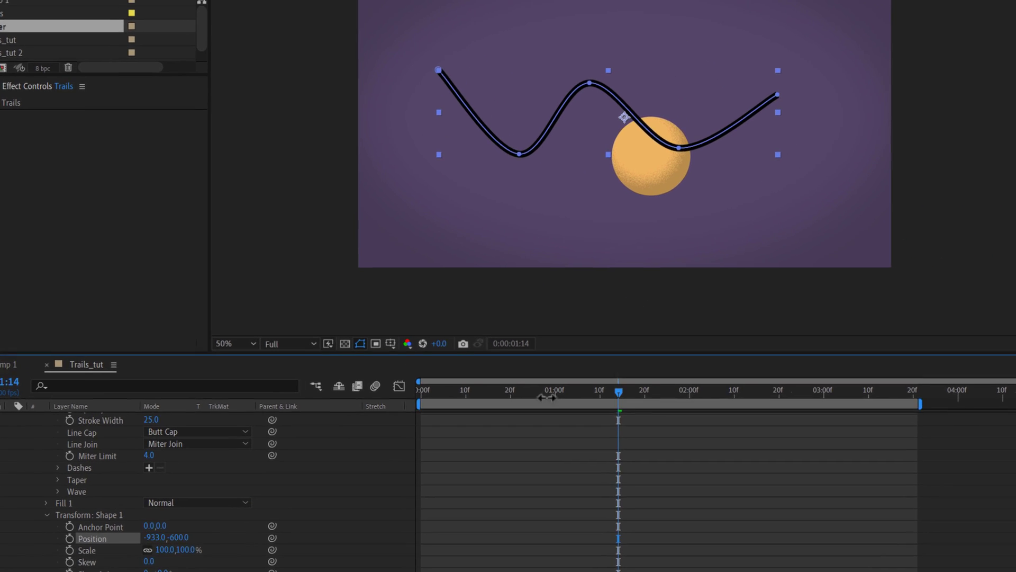
left_click_drag(547, 398, 367, 409)
mouse_move(75, 570)
left_mouse_down()
mouse_move(38, 571)
mouse_move(47, 571)
left_mouse_up()
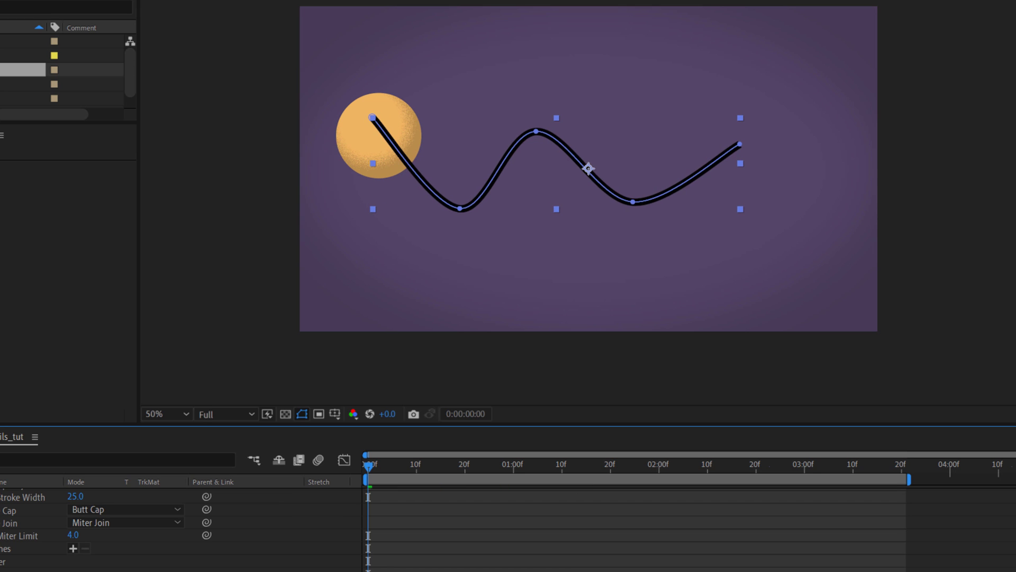
scroll(77, 551, "down", 3)
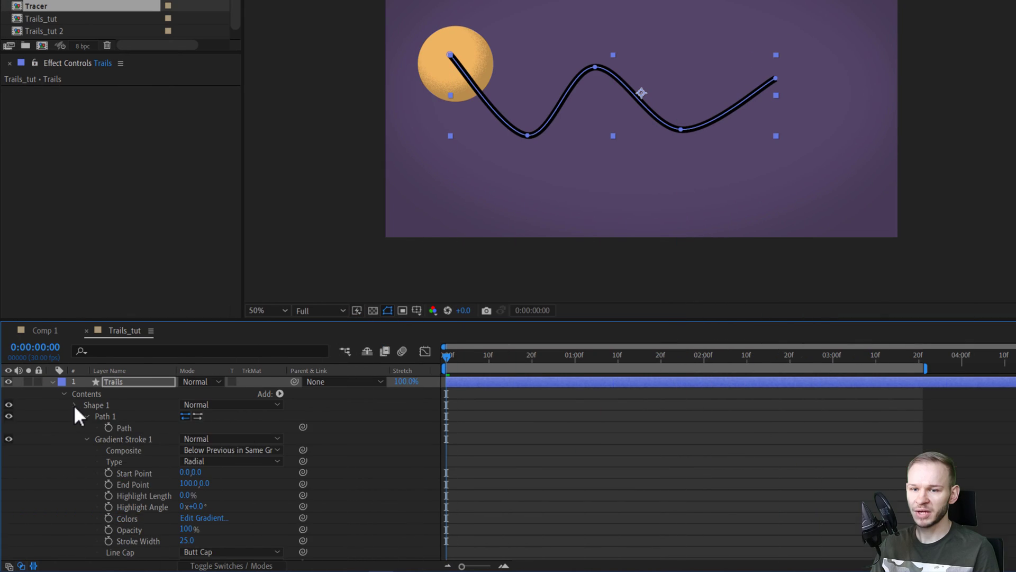
Collapse the Shape 1 contents and select Shape 1.
left_click(74, 404)
left_click(94, 405)
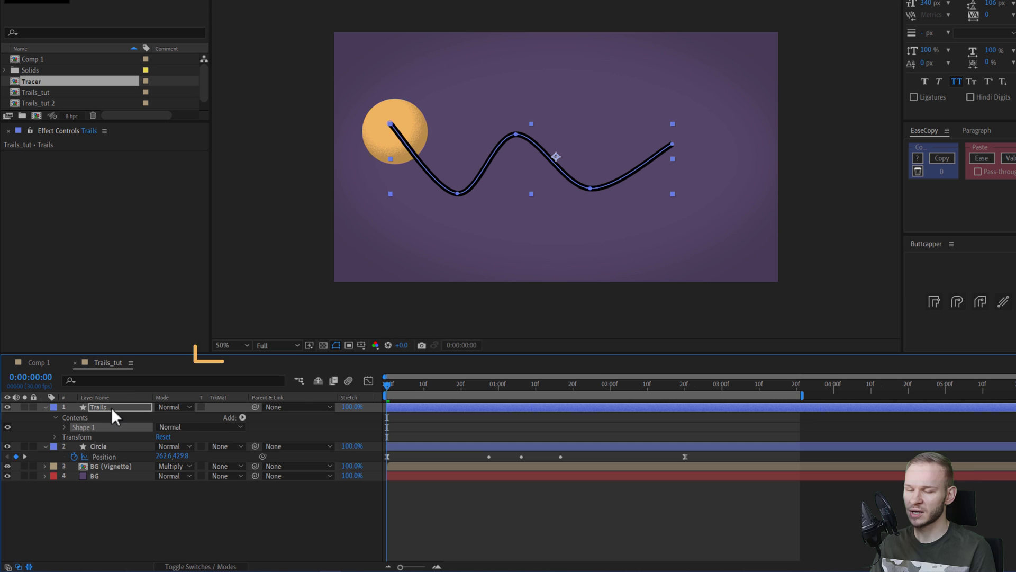
Add Trim Paths to Shape 1 and switch its gradient stroke to a solid salmon colour.
left_click(242, 417)
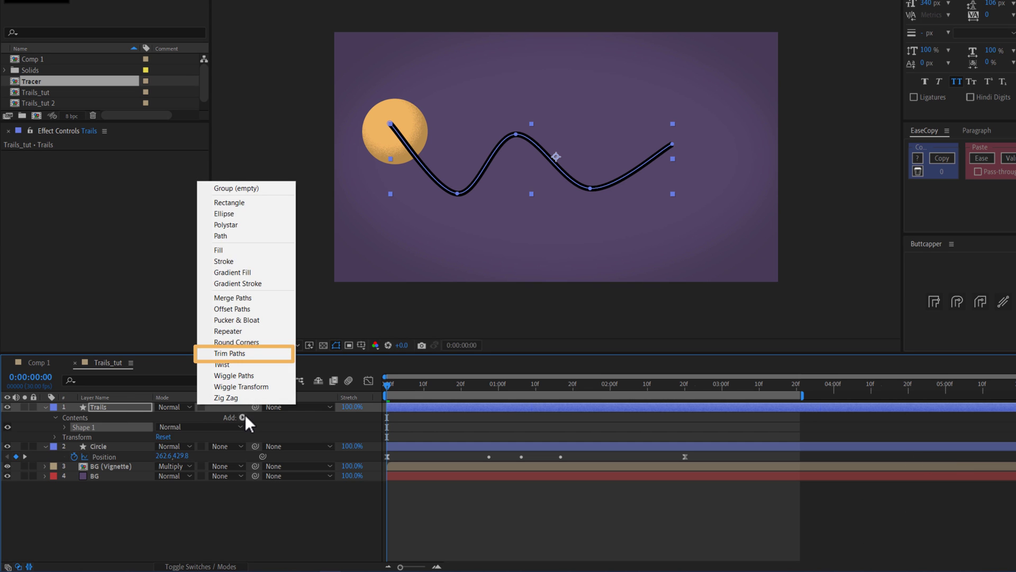
left_click(248, 353)
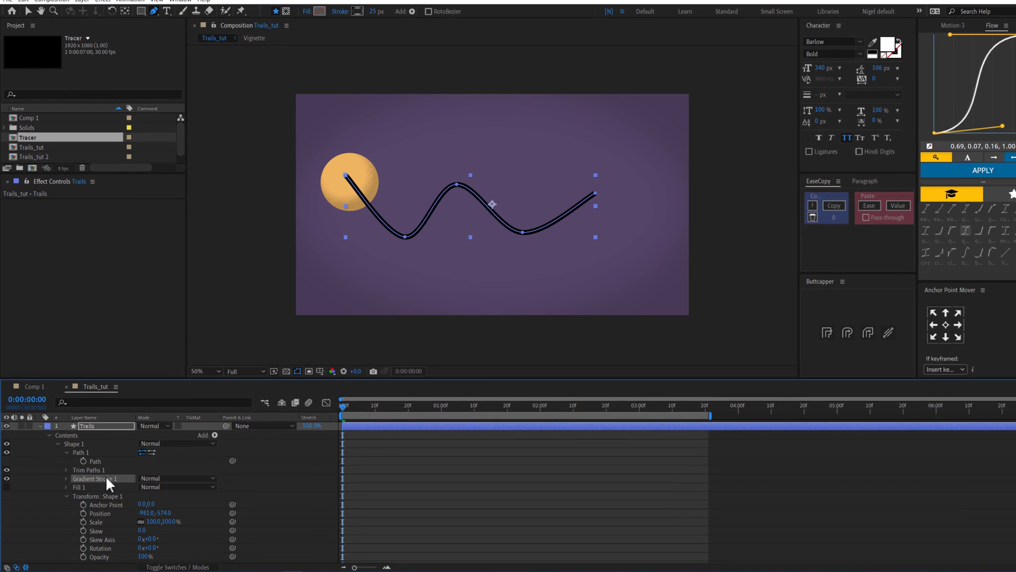
left_click(341, 11)
left_click(394, 198)
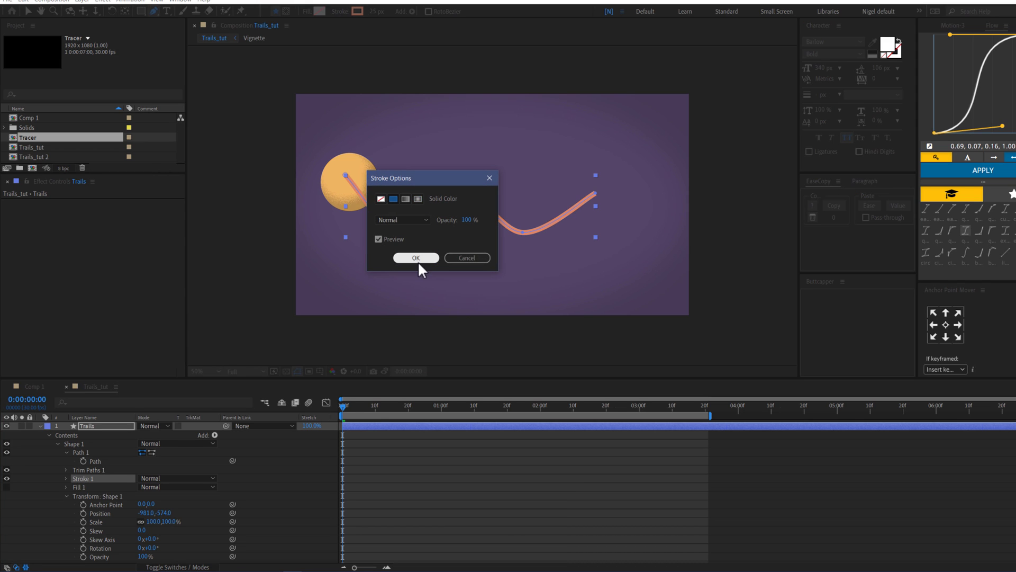
left_click(418, 259)
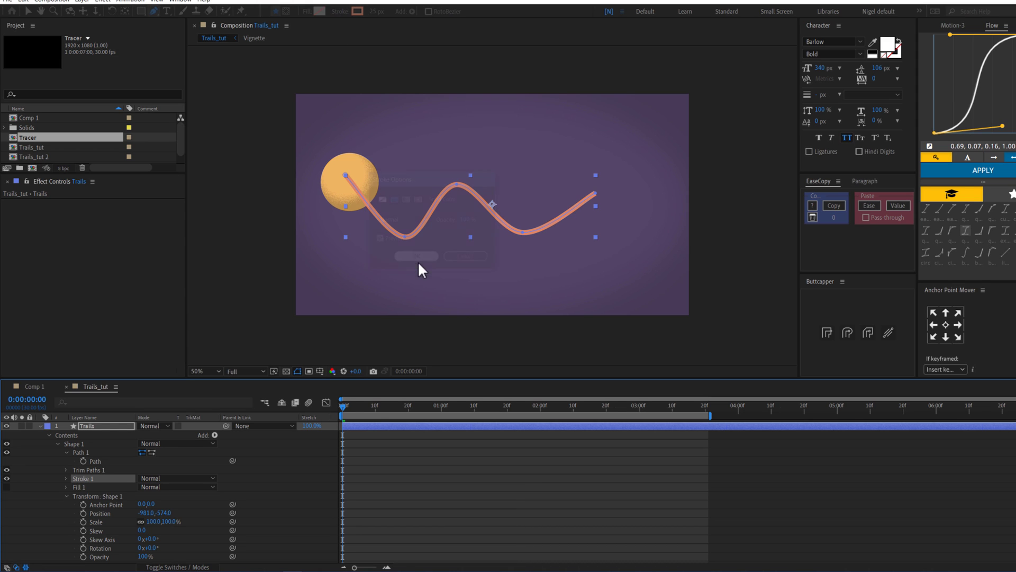
left_click(68, 497)
left_click(81, 486)
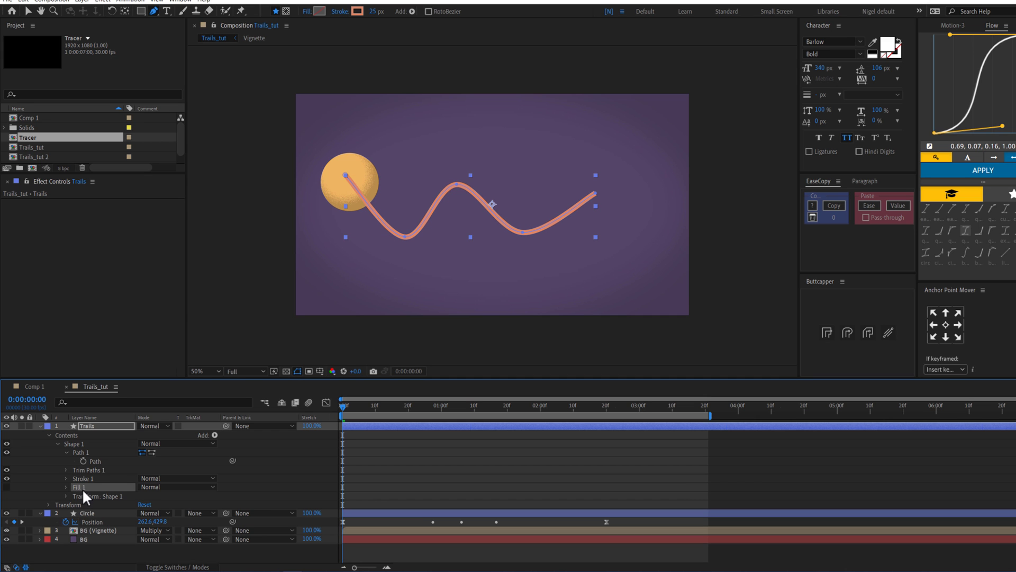
Delete Fill 1 and reveal the Trim Paths 1 Start, End and Offset properties.
key("Delete")
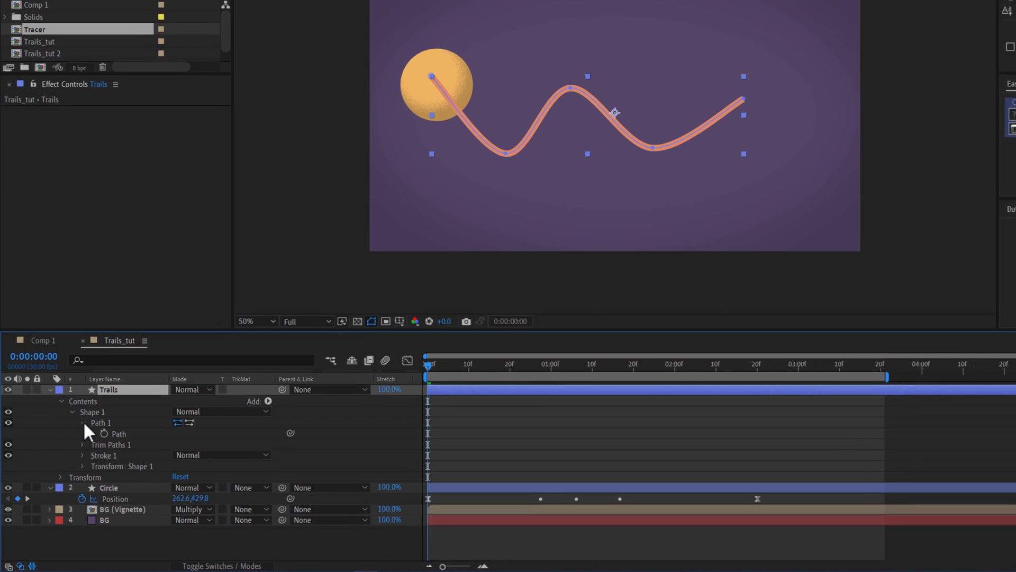
left_click(82, 424)
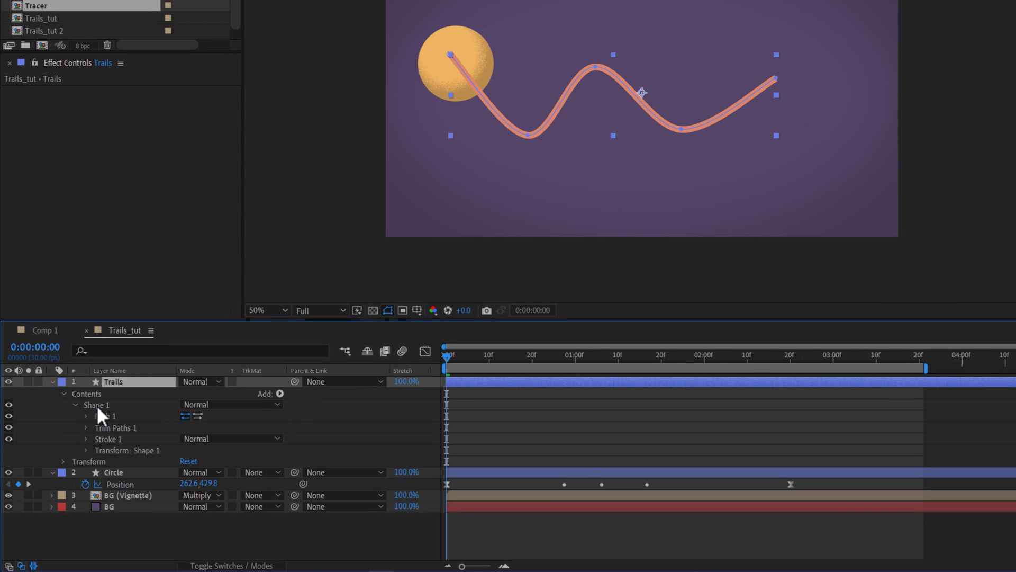
left_click(97, 405)
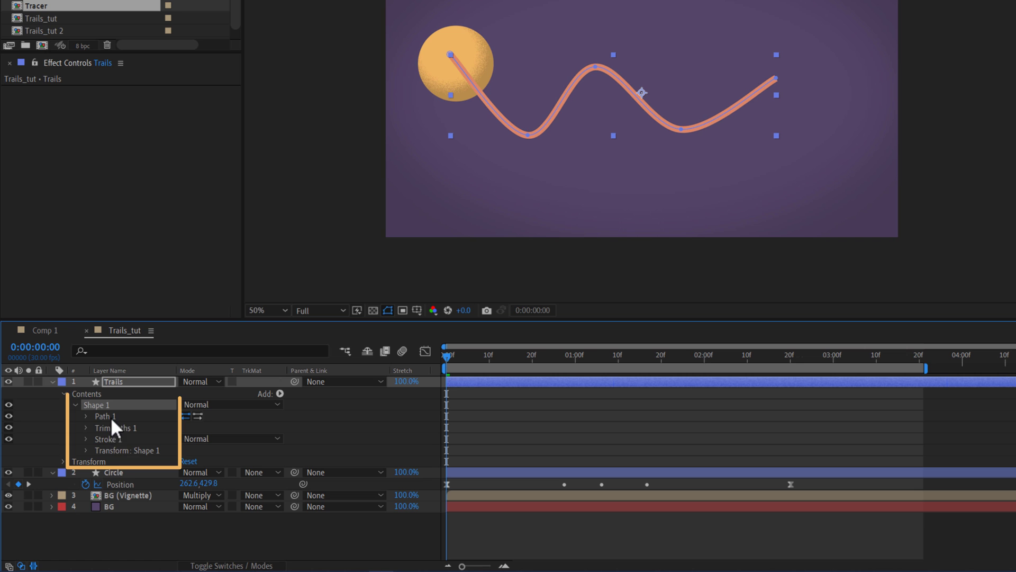
left_click(75, 404)
left_click(76, 405)
left_click(106, 428)
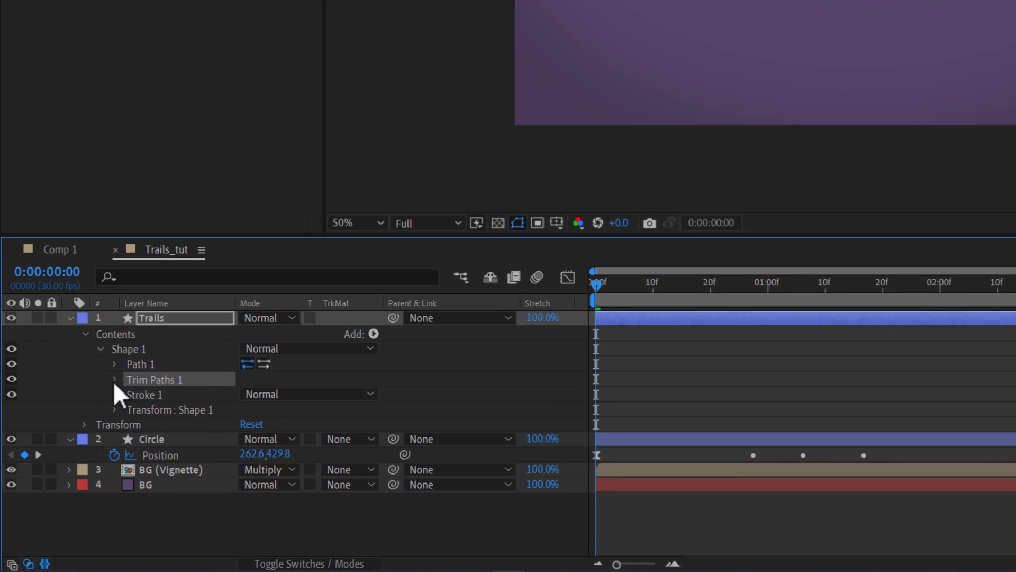
left_click(86, 427)
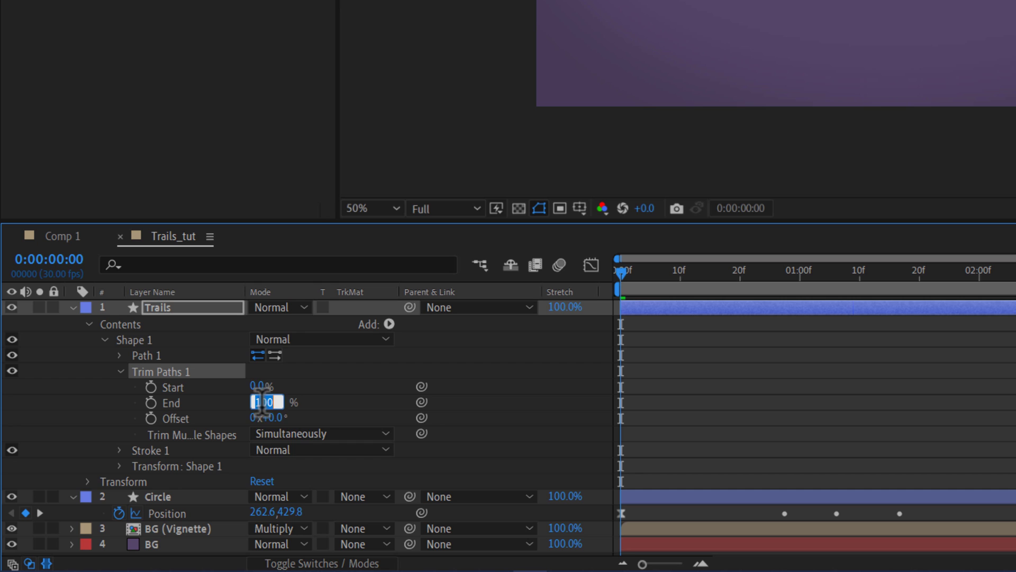
Keyframe Trim Paths Start and End from 0% at frame 0 to 100% at frame 29.
key("Return")
left_click(151, 387)
left_click(152, 403)
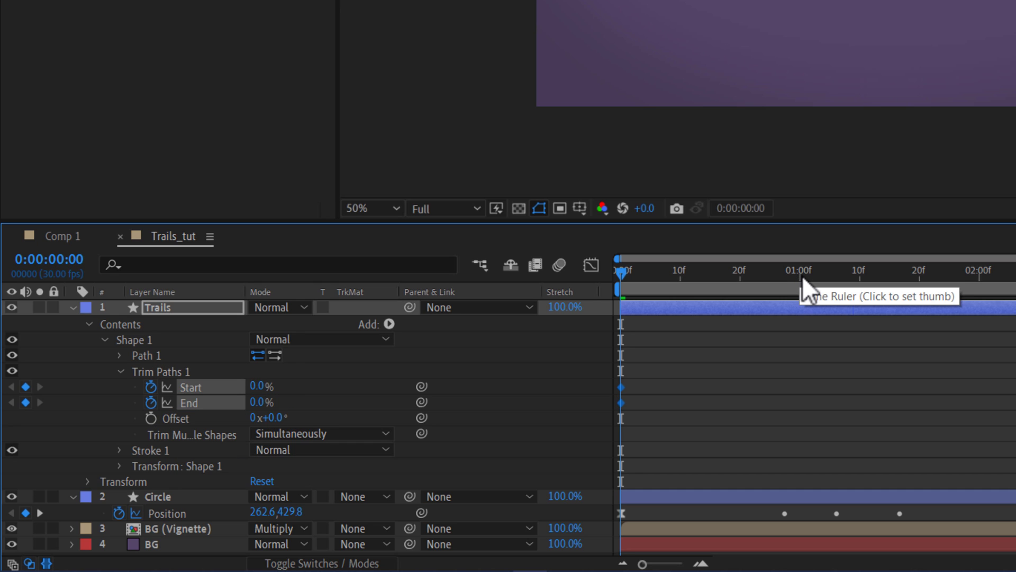
left_click(798, 276)
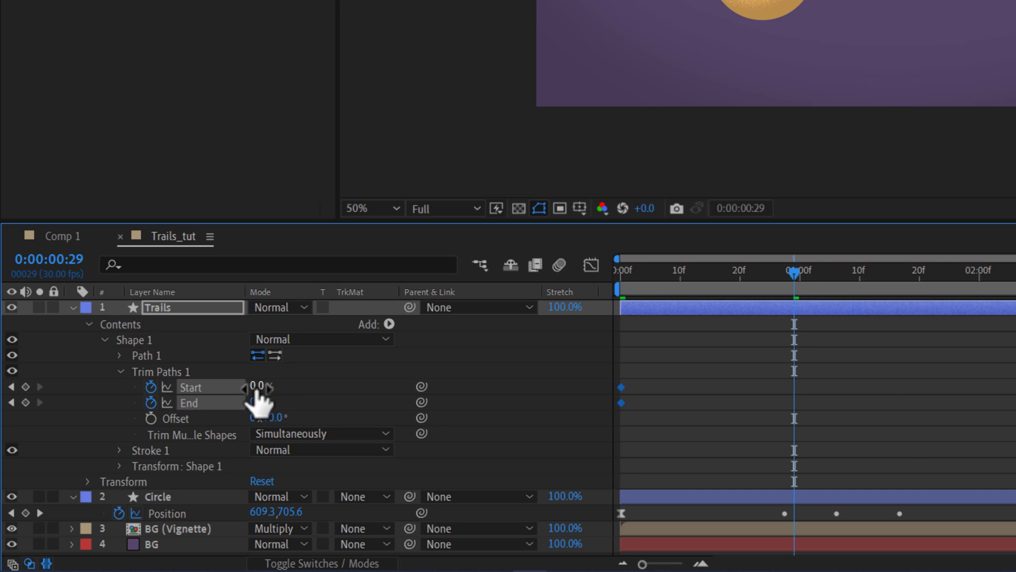
left_click_drag(258, 389, 711, 414)
left_click_drag(271, 407, 665, 385)
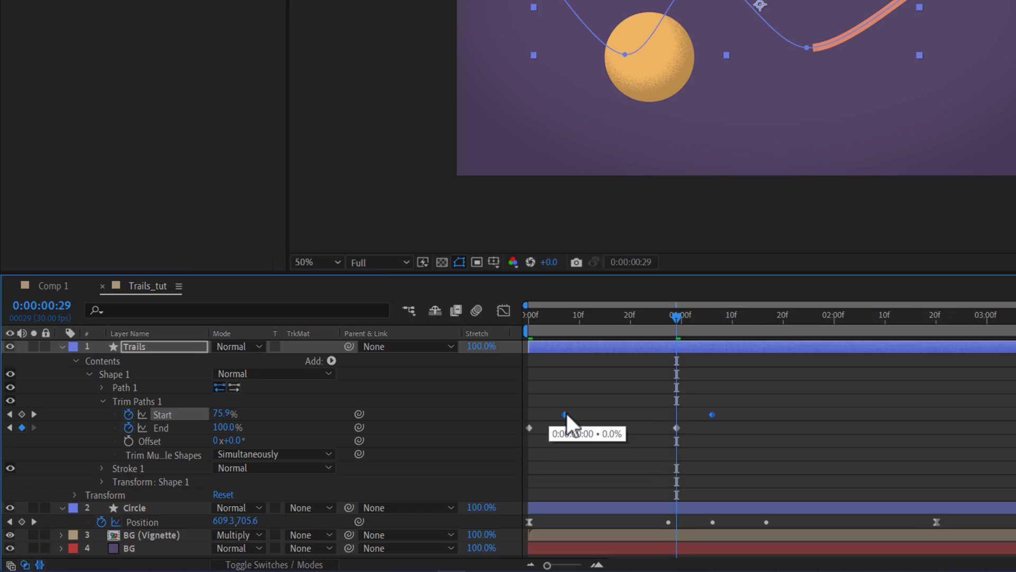
left_click(630, 387)
left_click_drag(693, 311, 516, 316)
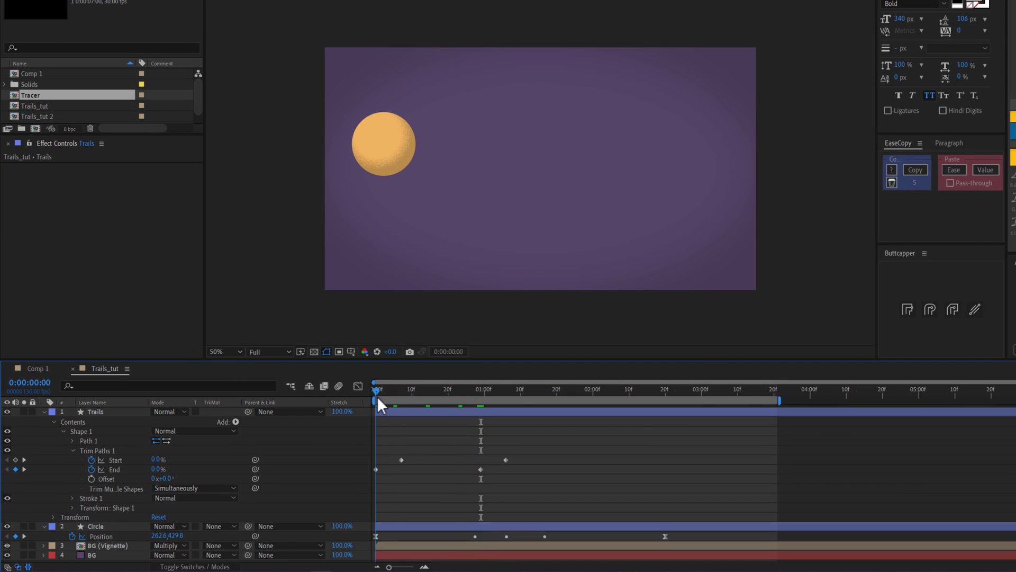
left_click_drag(377, 401, 439, 408)
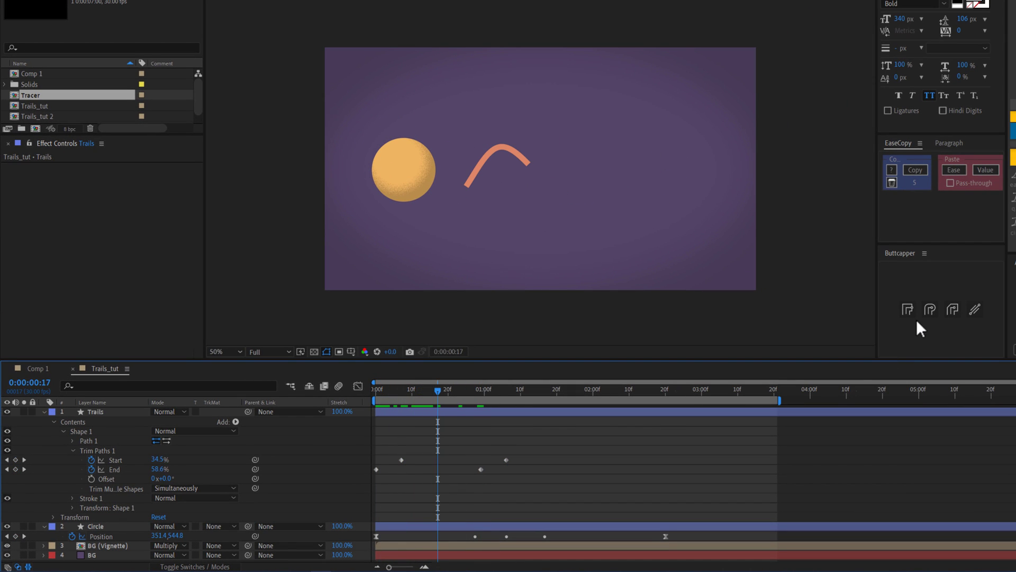
Give the trail stroke round caps and select the four Trim Paths keyframes.
left_click(930, 310)
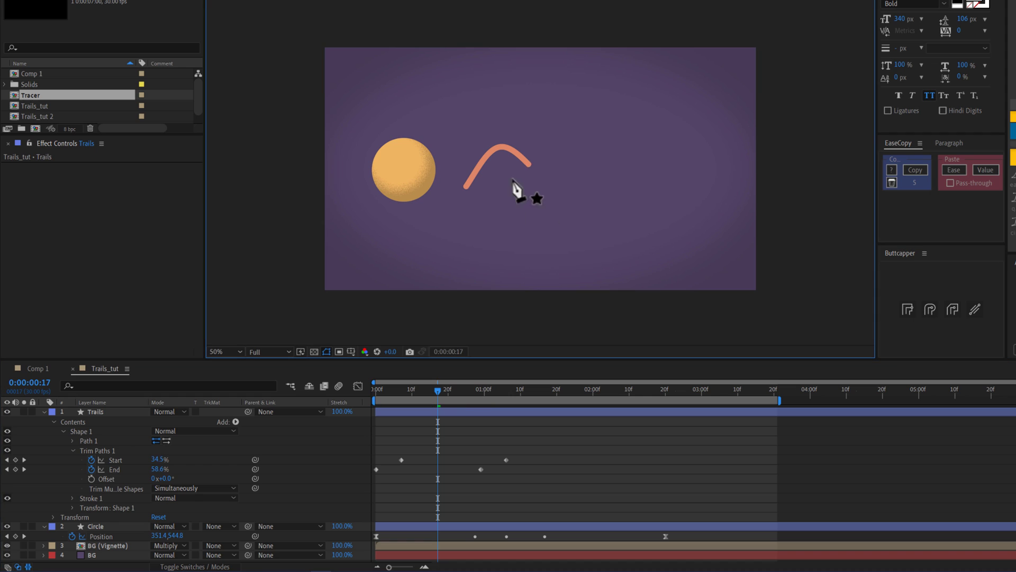
left_click(463, 481)
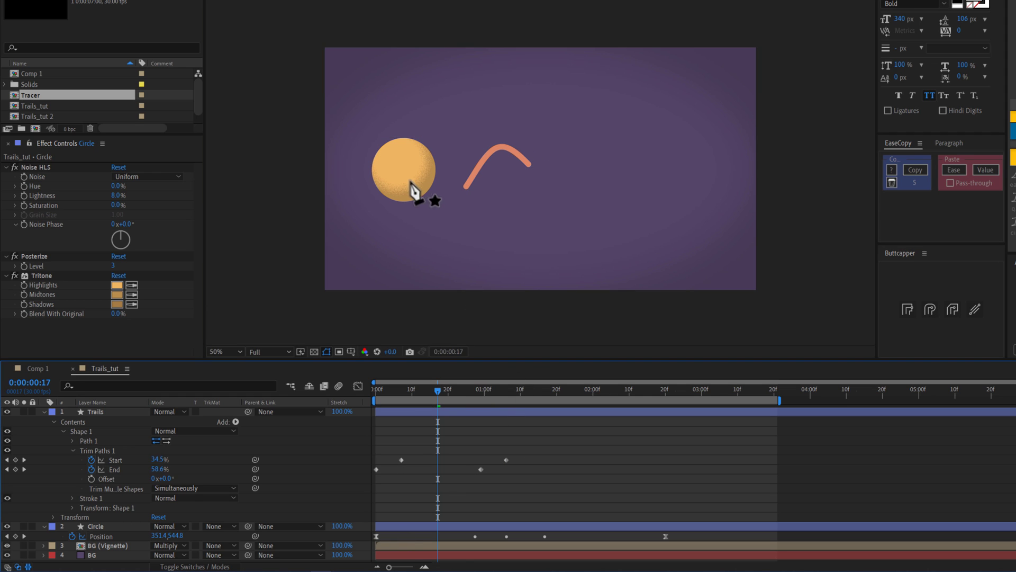
left_click(380, 396)
left_click_drag(549, 444, 440, 456)
Easy Ease the four Trim Paths keyframes and drag the first Start and End keyframes later.
left_click_drag(397, 394, 499, 394)
key("F9")
right_click(454, 459)
mouse_move(529, 453)
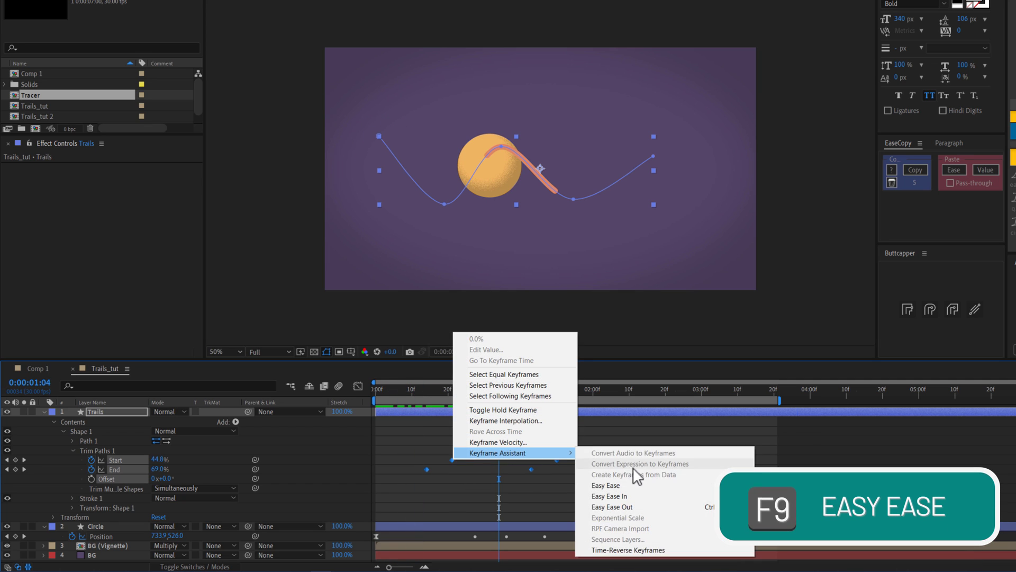
left_click(608, 484)
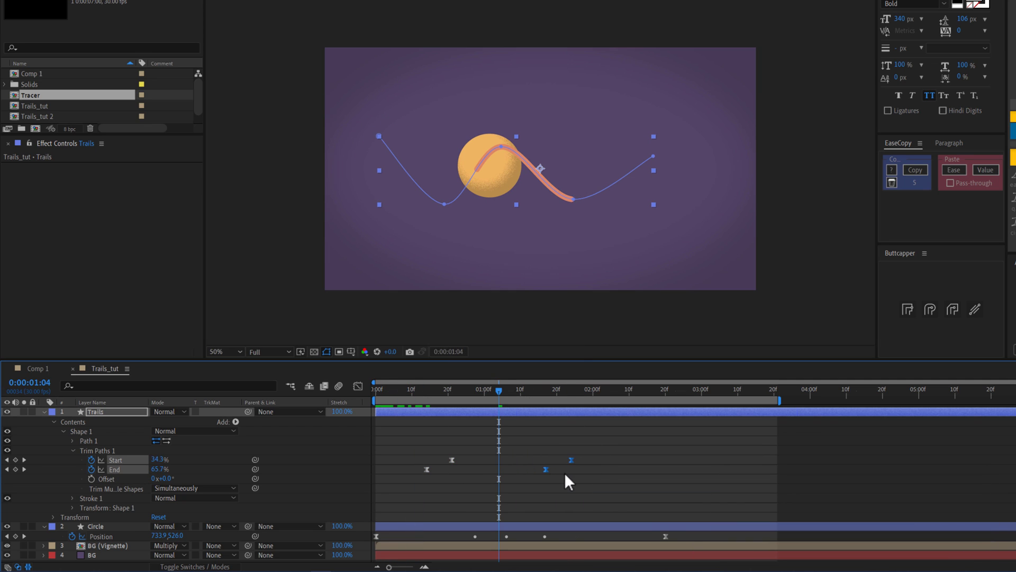
left_click_drag(408, 445, 471, 460)
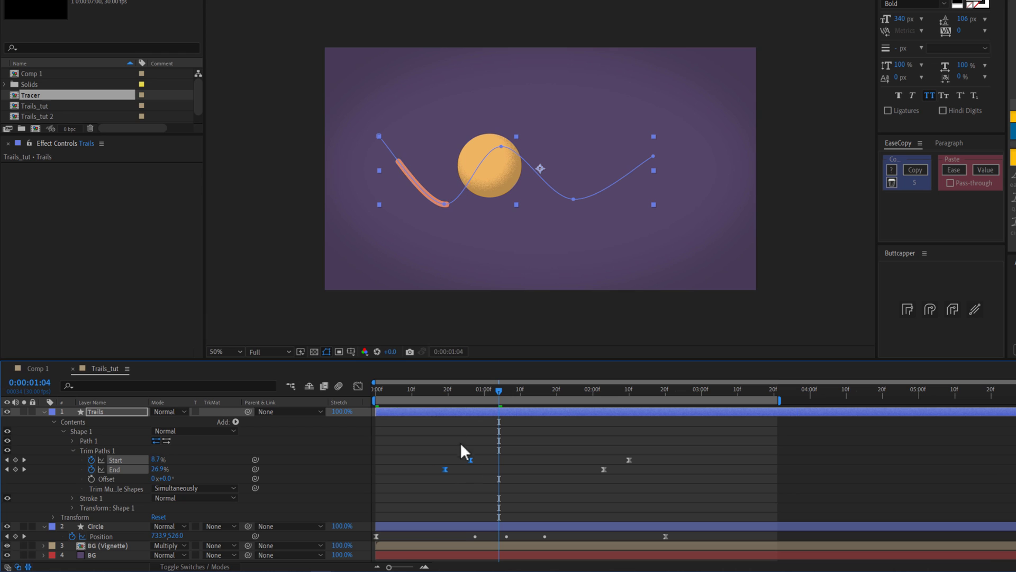
left_click_drag(369, 395, 598, 419)
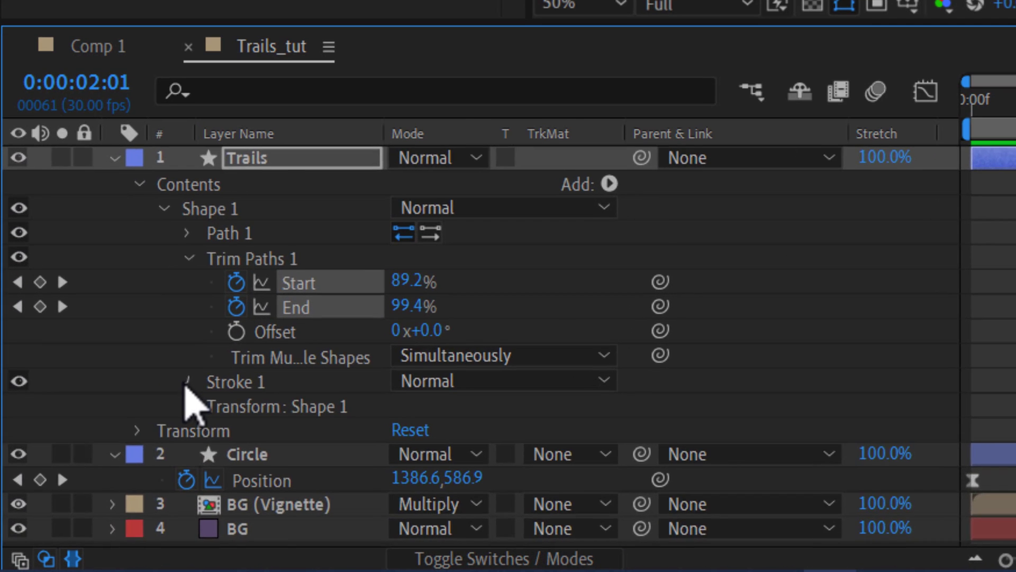
Expand Stroke 1 under Shape 1 on the Trails layer and reveal its Taper group.
left_click(72, 499)
scroll(102, 509, "down", 2)
scroll(442, 397, "down", 2)
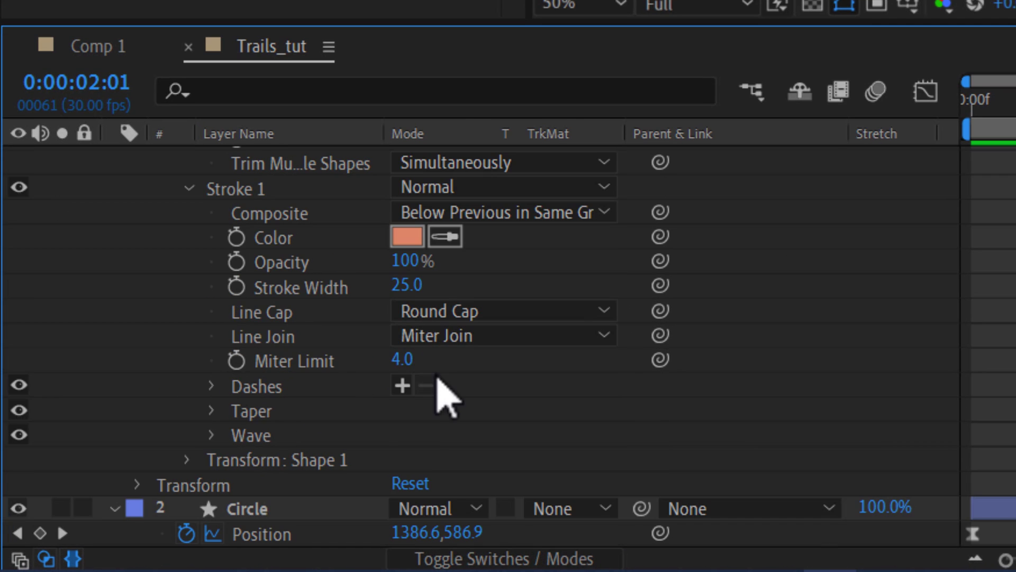
left_click(212, 411)
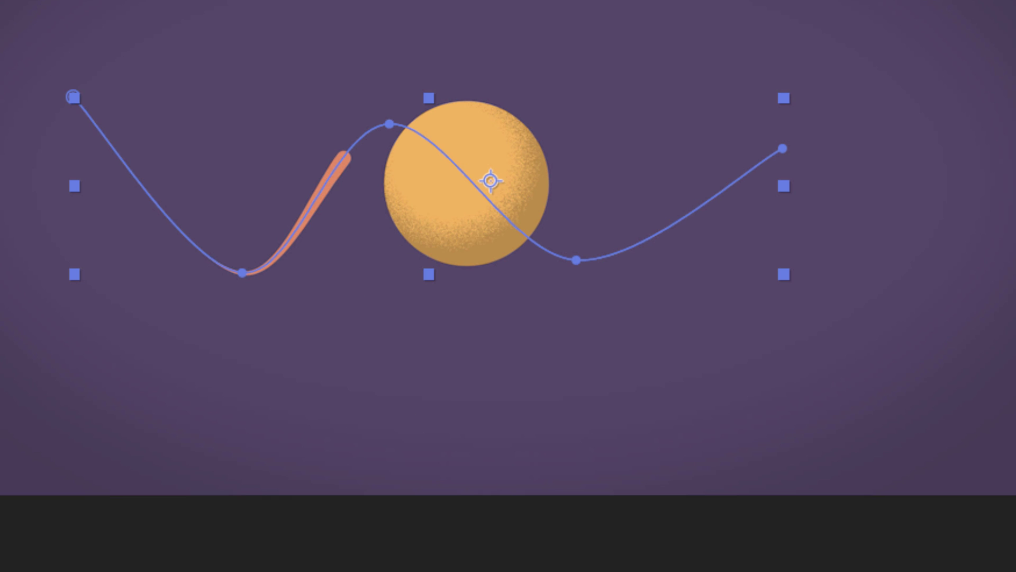
Move the Trim Paths Start keyframe to 0:00:00:26 and the End keyframe to 0:00:02:10.
left_click_drag(441, 416, 465, 392)
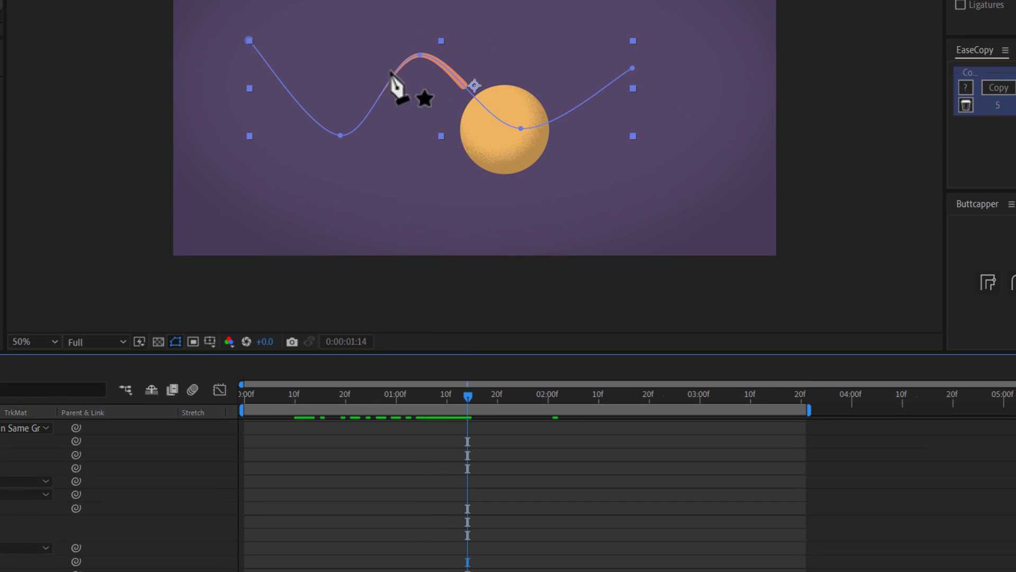
scroll(450, 495, "up", 3)
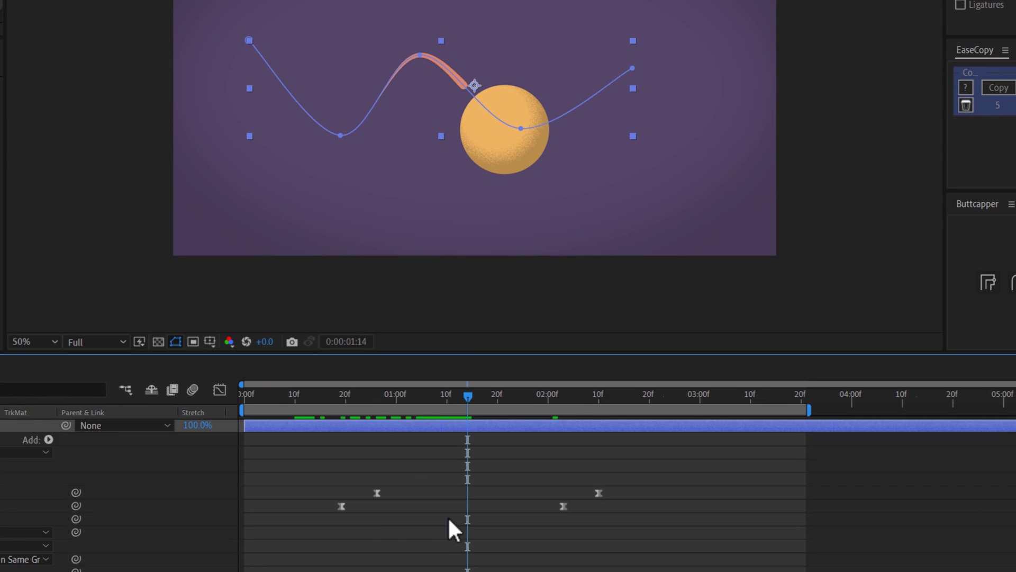
left_click_drag(378, 494, 421, 496)
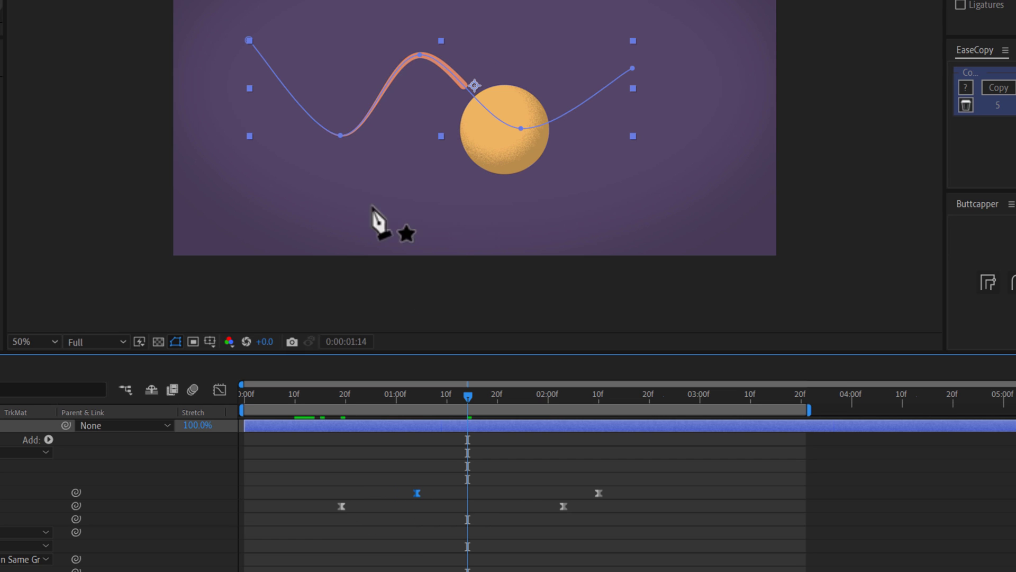
left_click_drag(565, 504, 602, 487)
Select all Trim Paths keyframes and show their speed curves in the Graph Editor.
left_click_drag(468, 398, 392, 397)
left_click_drag(641, 450, 292, 538)
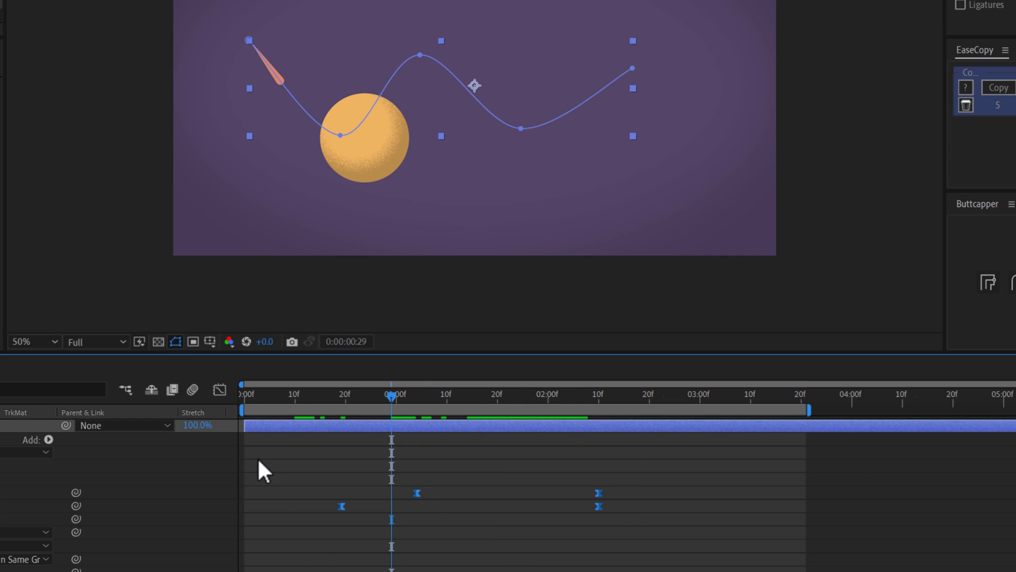
left_click(219, 390)
left_click_drag(342, 400, 447, 413)
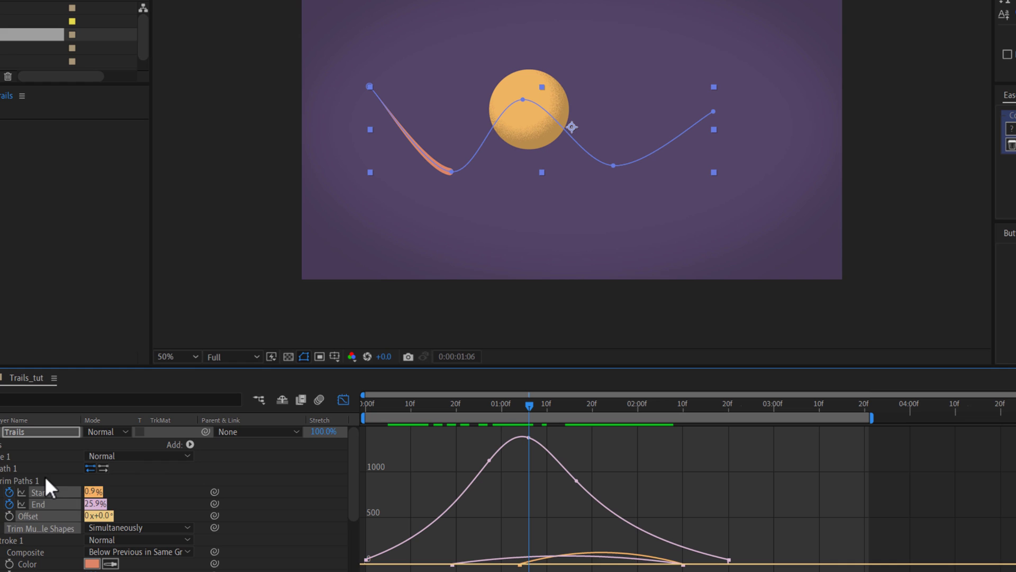
Limit the graph to Start and End and drag the Bezier handles to lengthen the trail.
left_click(53, 491)
left_click(52, 502, "shift")
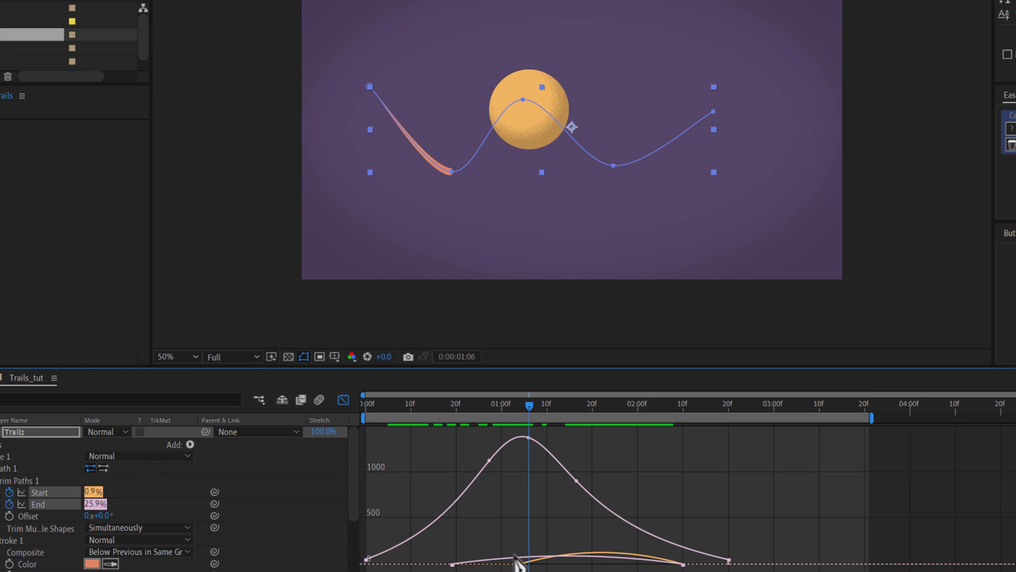
key("v")
left_click_drag(409, 538, 568, 569)
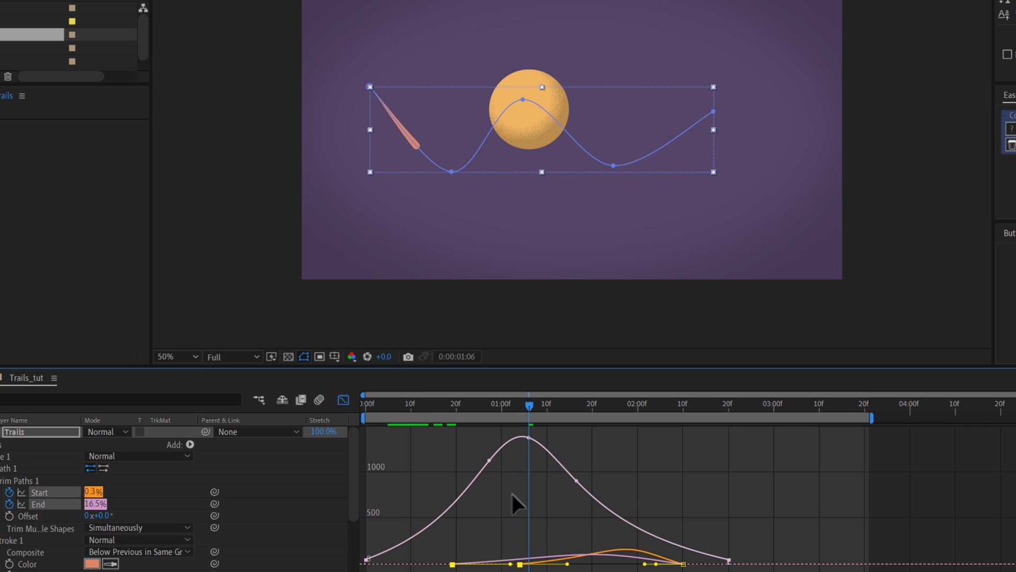
left_click_drag(567, 566, 546, 567)
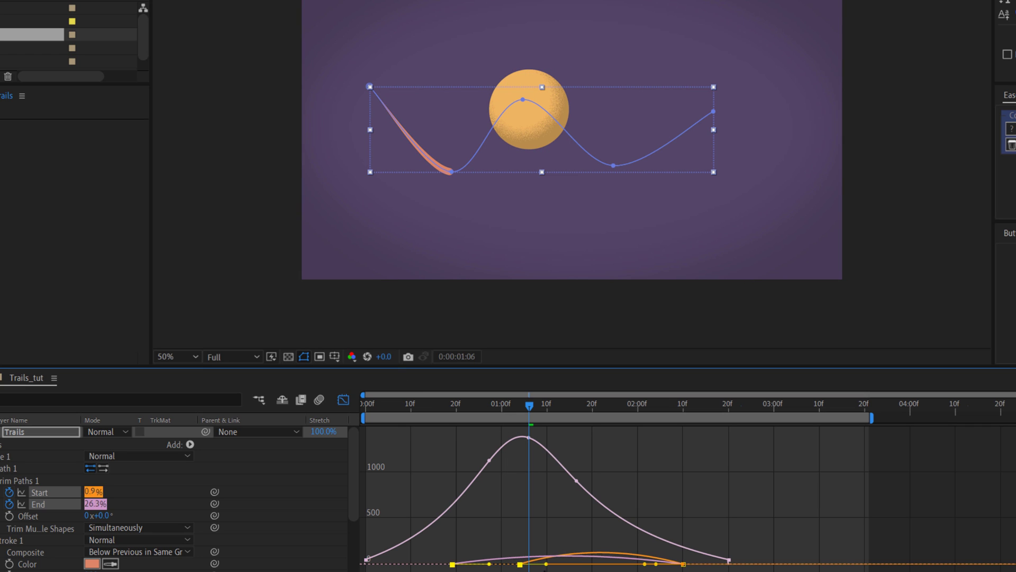
left_click_drag(445, 404, 649, 428)
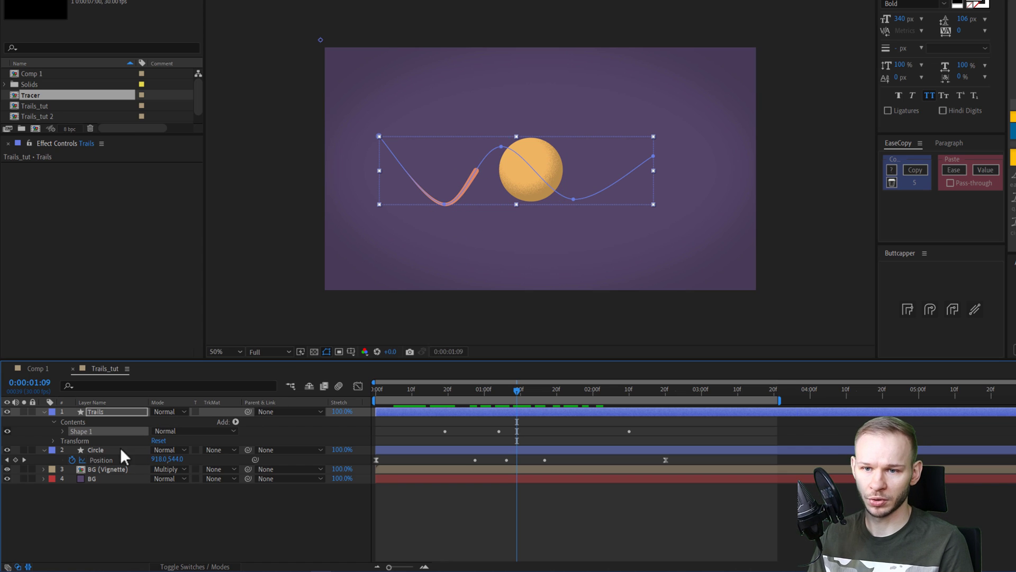
Add a Repeater to the trail shape, then remove it again.
left_click(236, 421)
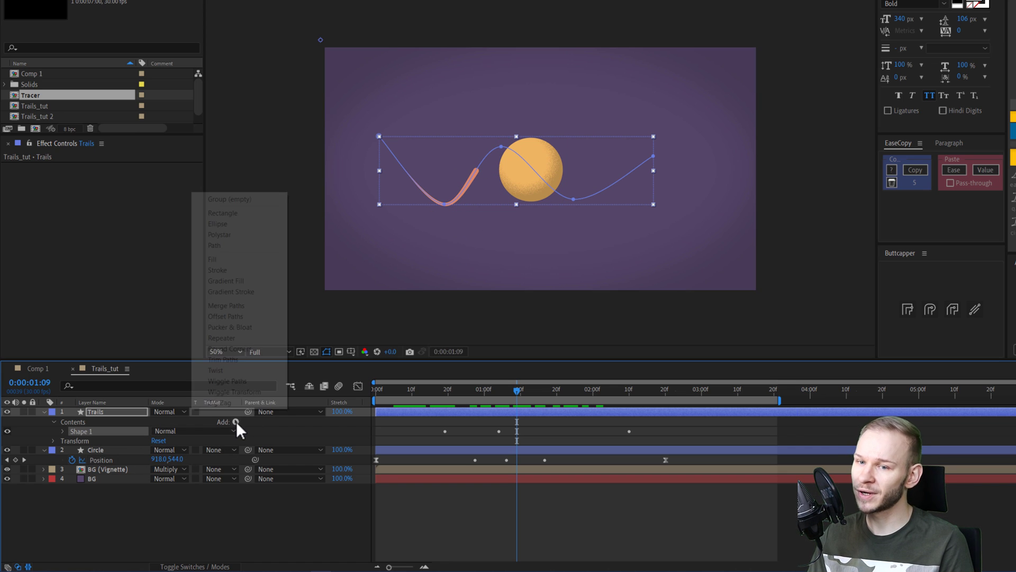
left_click(247, 336)
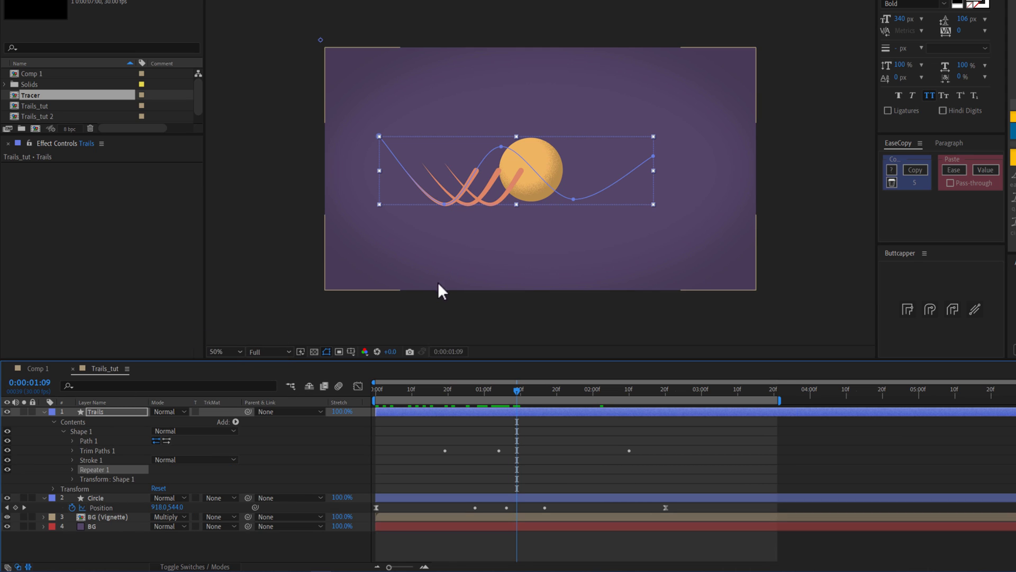
key("Delete")
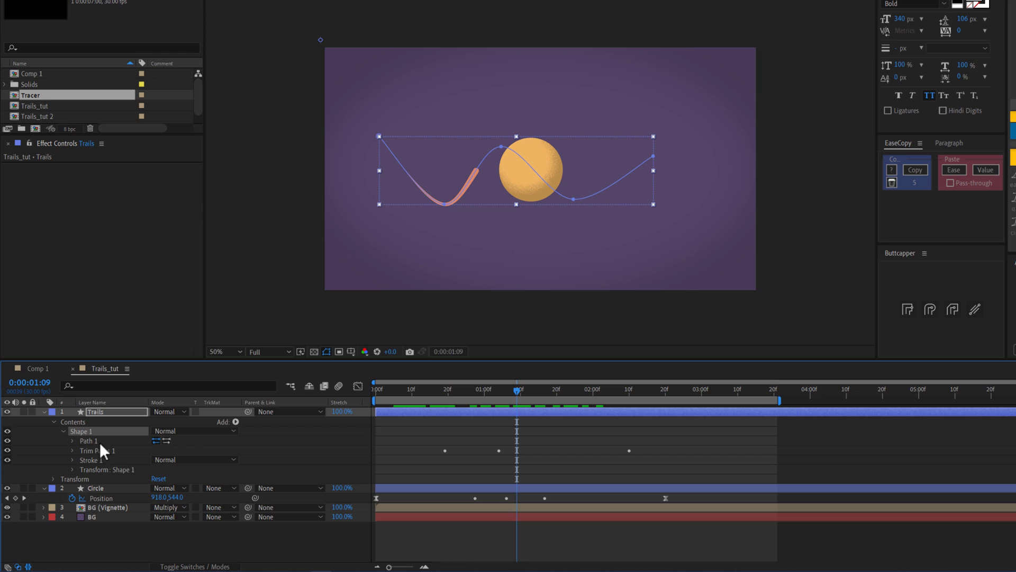
Collapse Shape 1 and duplicate it twice with Ctrl+D, then expand Shape 3.
left_click(62, 431)
key("ctrl+d")
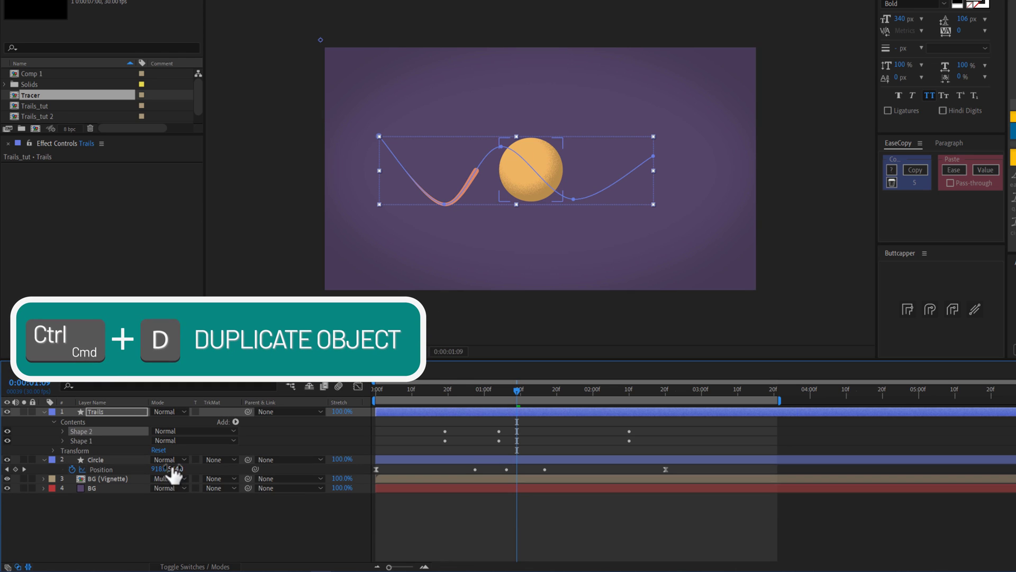
key("ctrl+d")
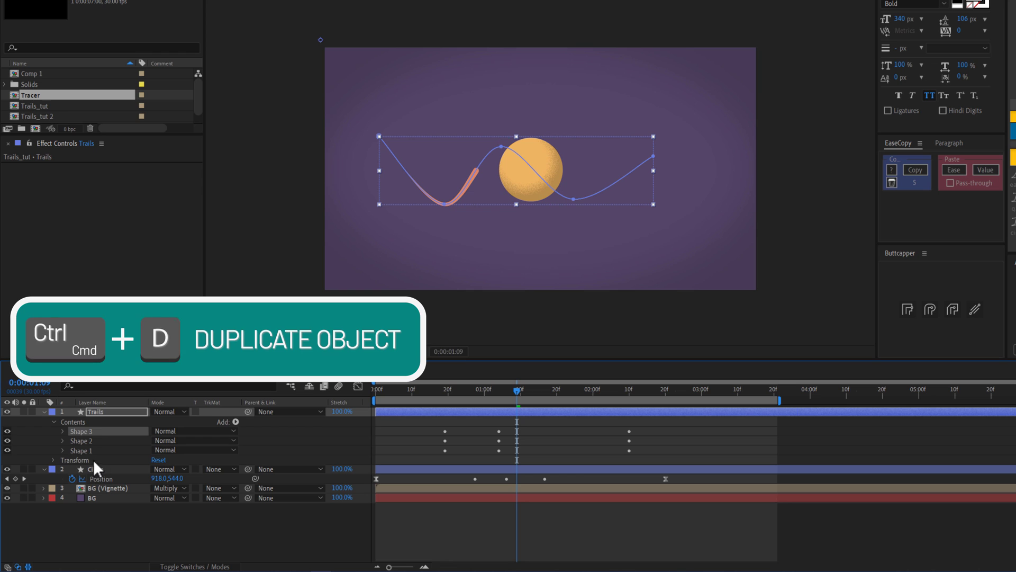
left_click(62, 431)
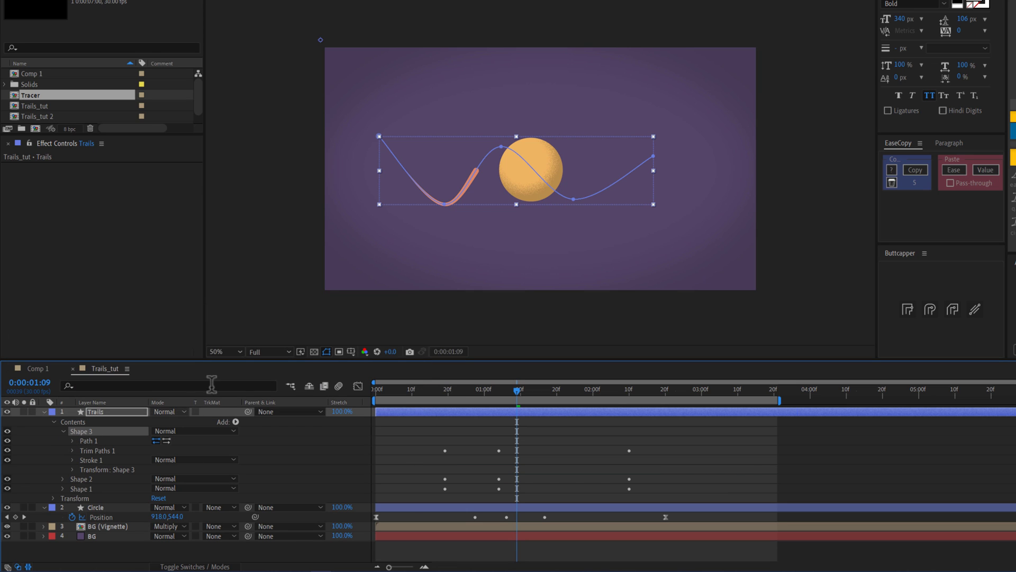
Shift Shape 3 sideways by scrubbing its Transform Position X.
left_click_drag(430, 386, 491, 388)
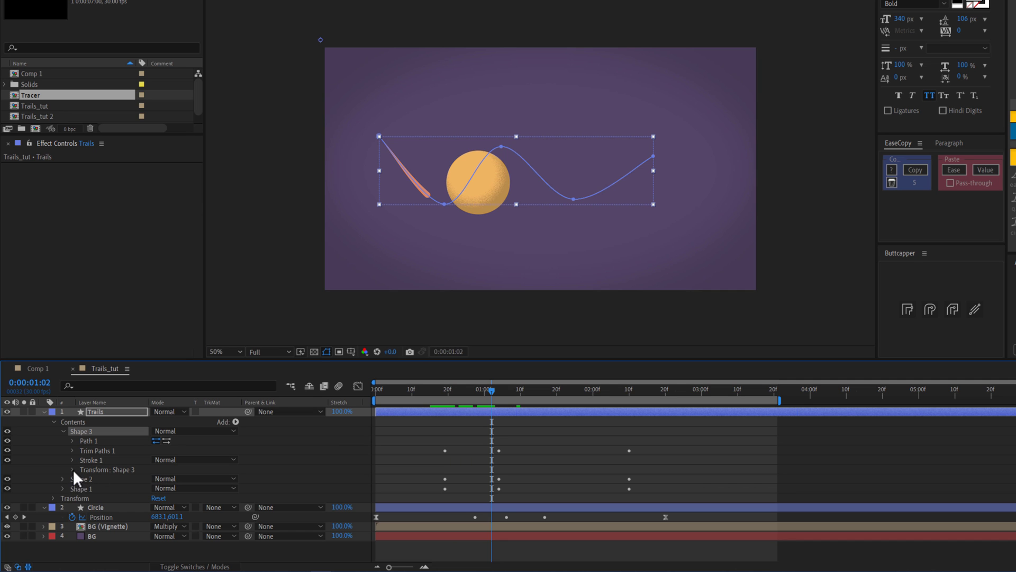
left_click(72, 470)
left_click_drag(164, 495, 154, 495)
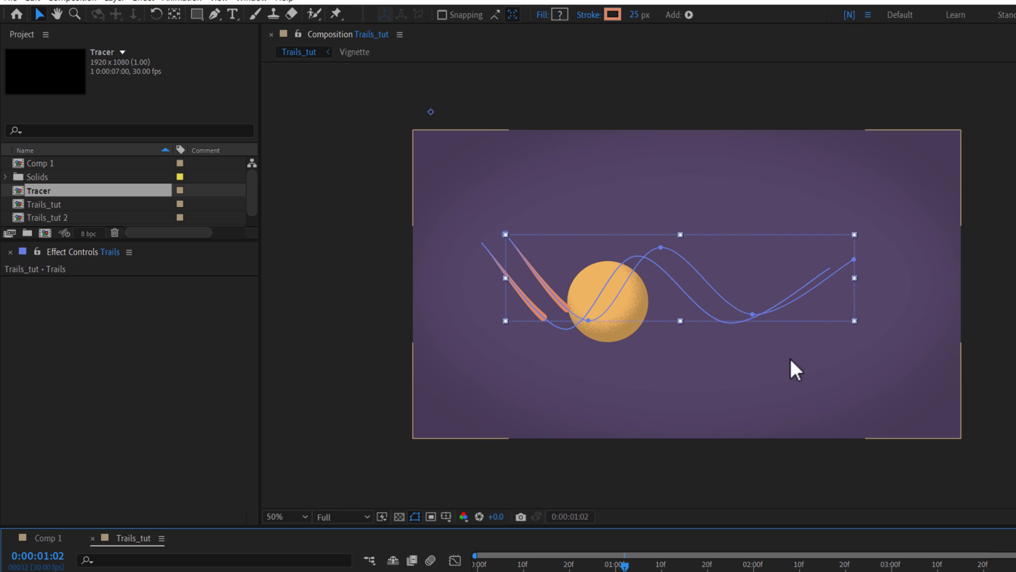
Move vertices on the copied paths so the trails follow slightly different curves.
left_click(214, 14)
left_click(854, 259)
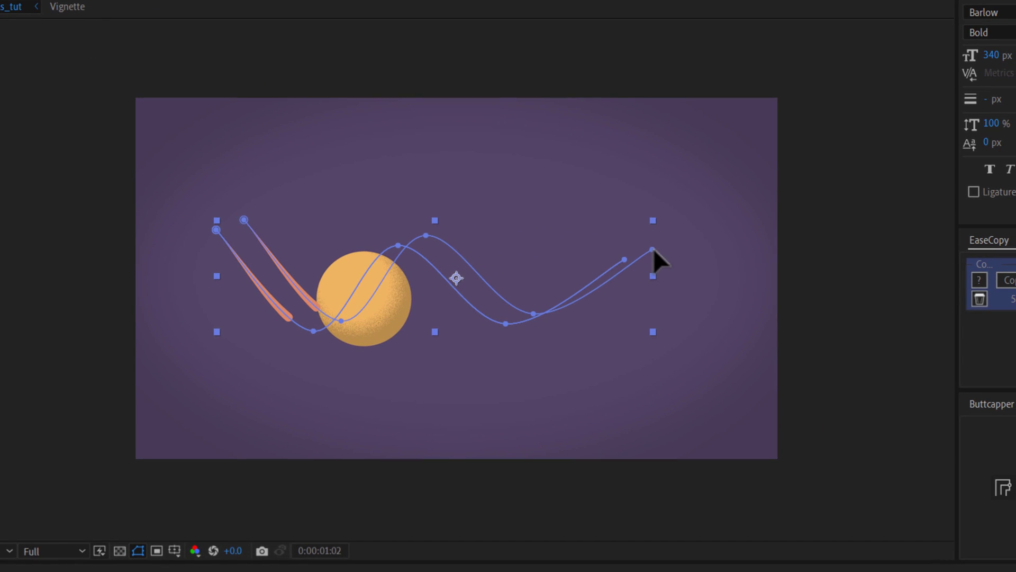
left_click_drag(648, 251, 640, 269)
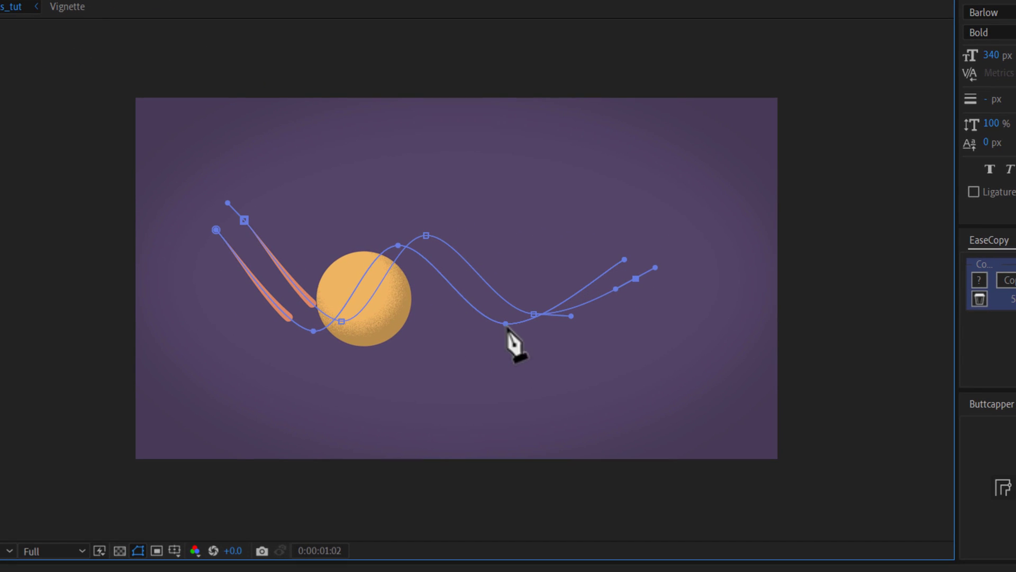
left_click_drag(499, 329, 499, 335)
key("ctrl+z")
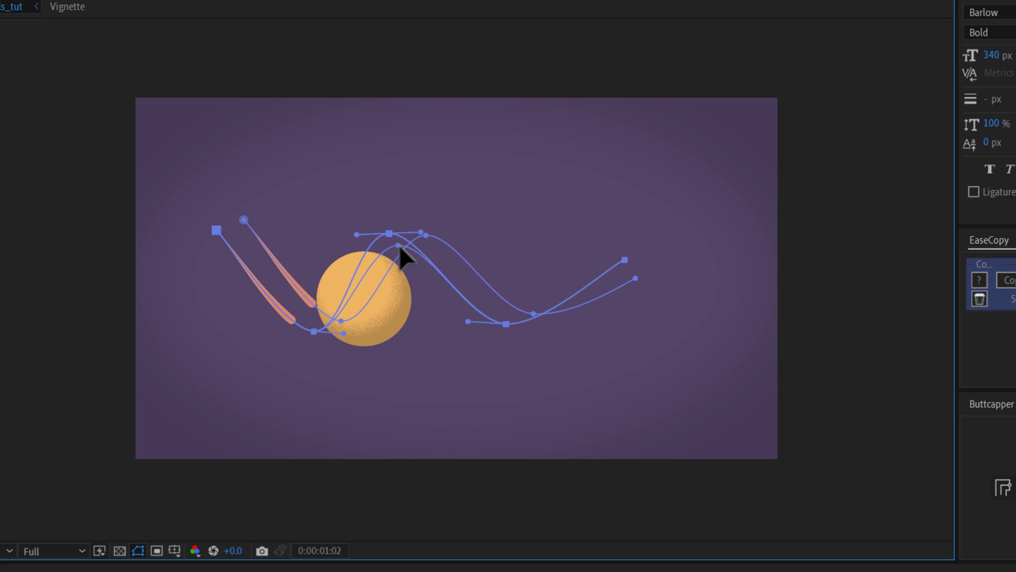
left_click_drag(426, 231, 427, 228)
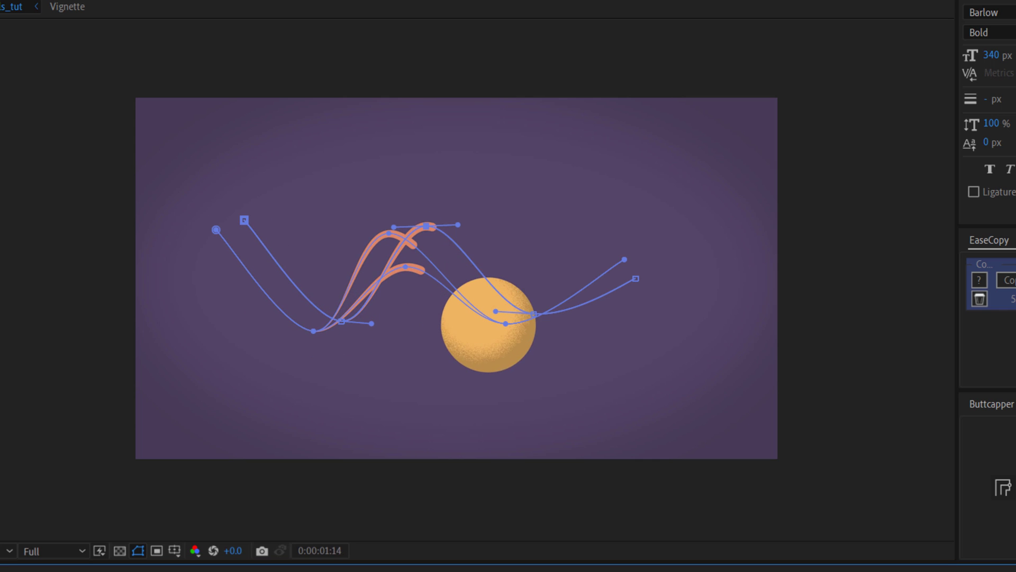
key("Page_Up")
key("Page_Up")
key("Page_Up")
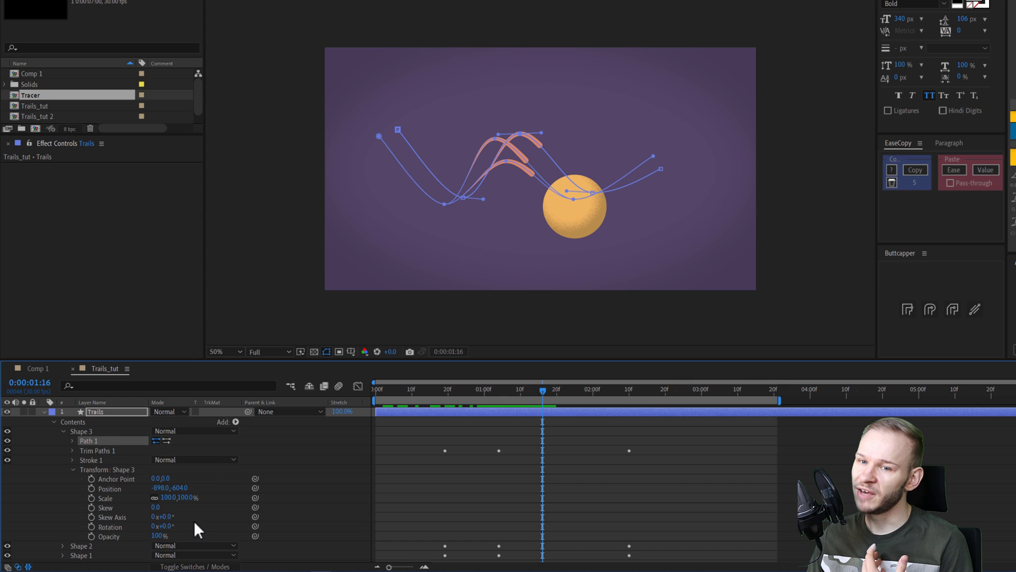
left_click(57, 447)
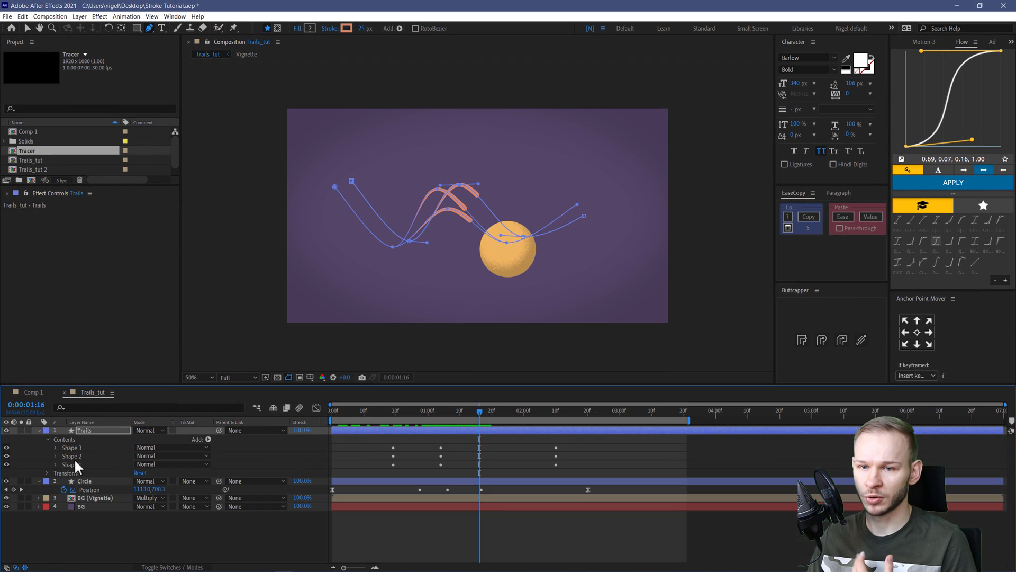
Reduce the trail stroke width from 25 px to 18.9 px.
left_click_drag(364, 30, 336, 39)
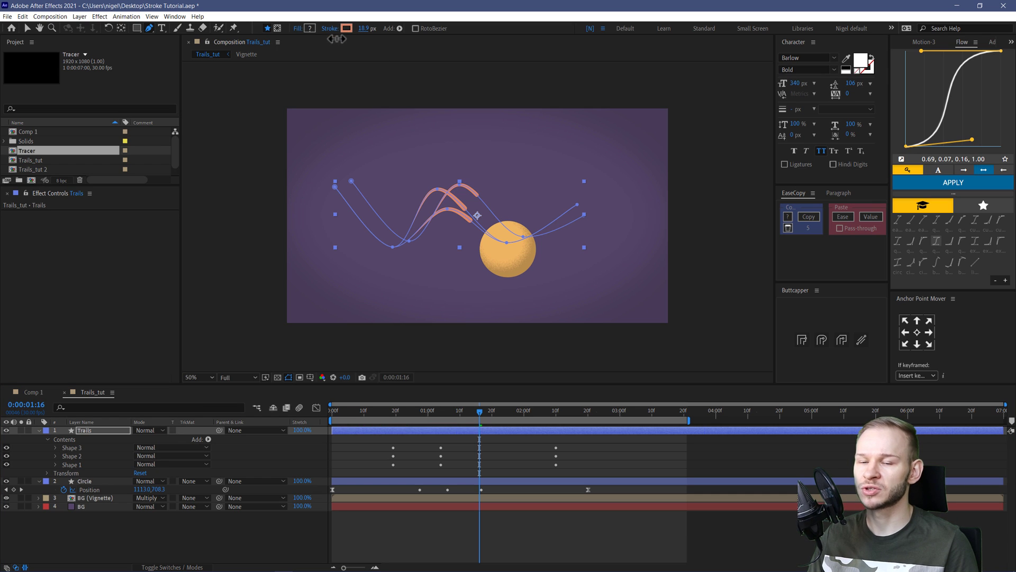
left_click(71, 465)
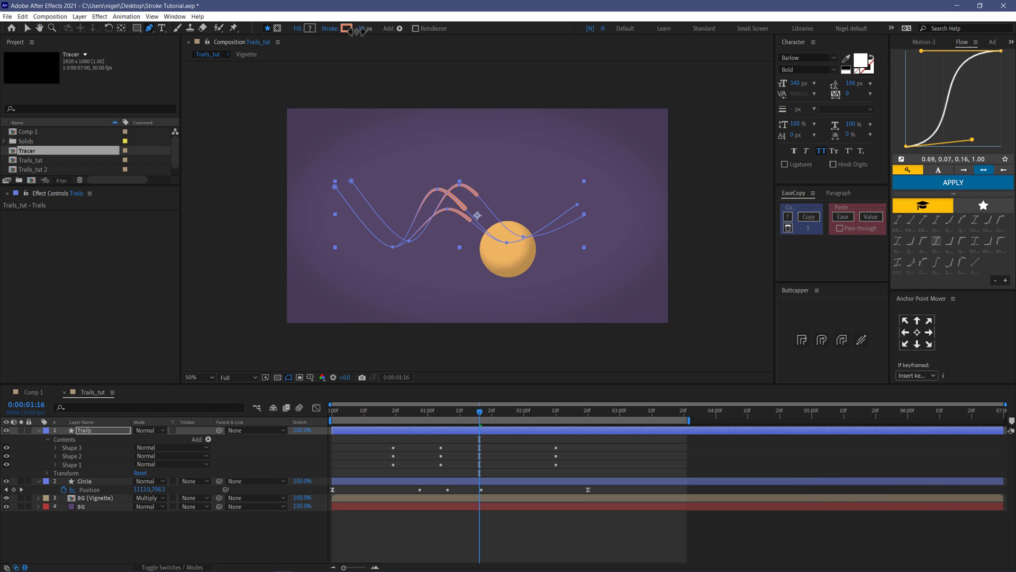
left_click_drag(348, 406, 476, 405)
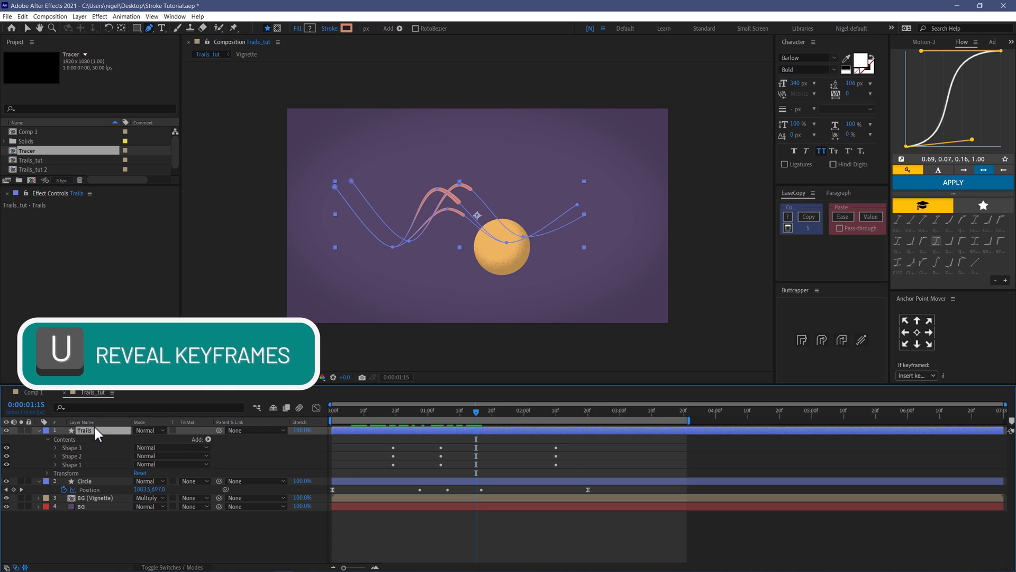
Offset the trails' later Start and End keyframes and move the Circle layer above Trails.
key("u")
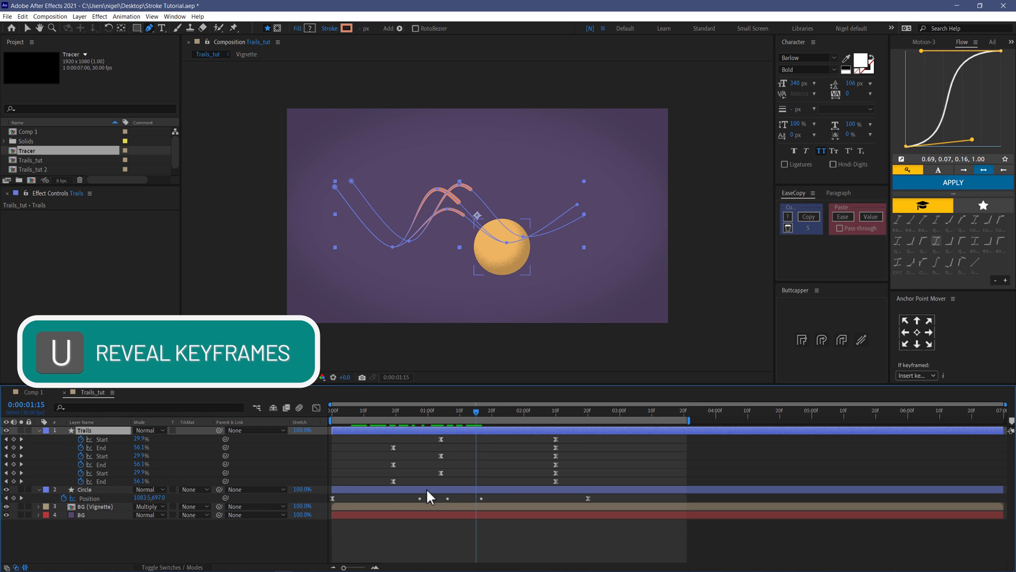
left_click_drag(545, 433, 557, 483)
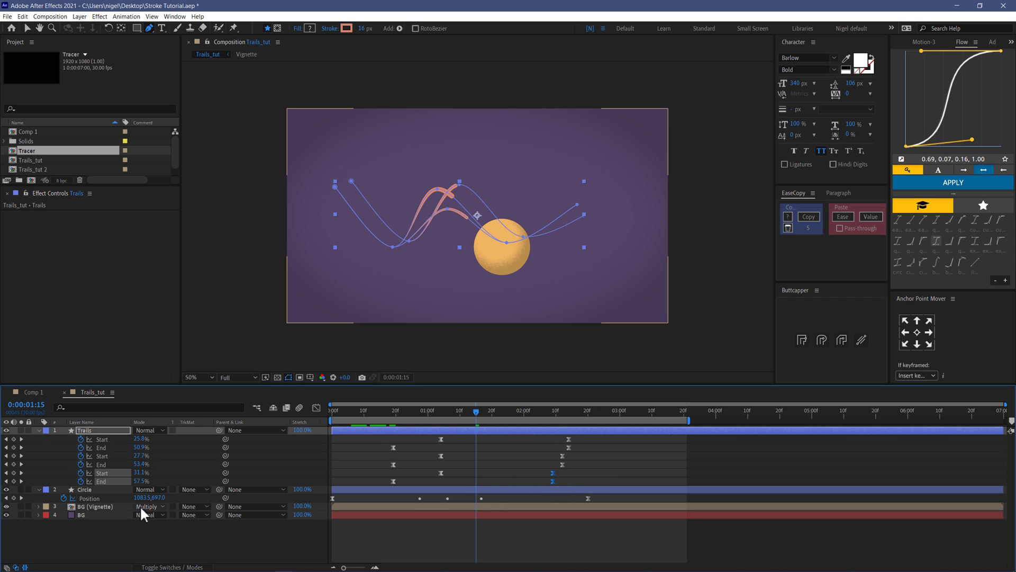
left_click(86, 489)
left_click_drag(94, 423, 94, 427)
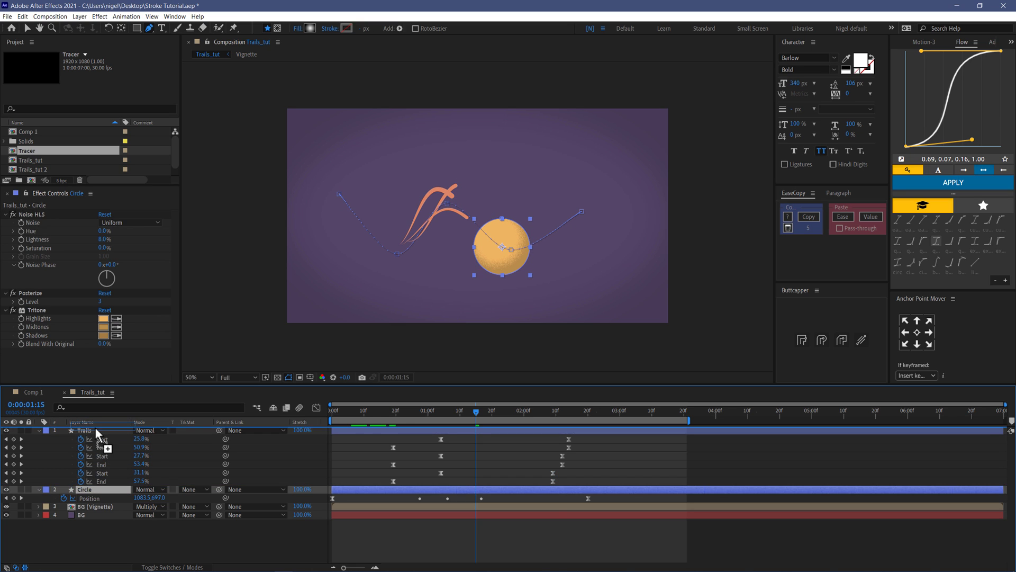
Preview the animation from the first frame and inspect the trails at 0:00:01:15.
key("Home")
key("space")
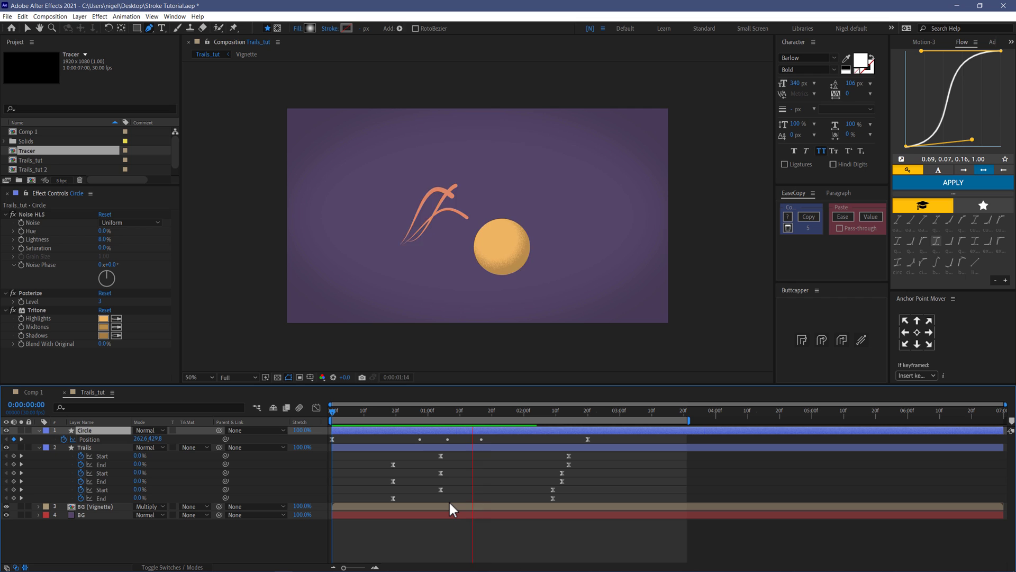
key("space")
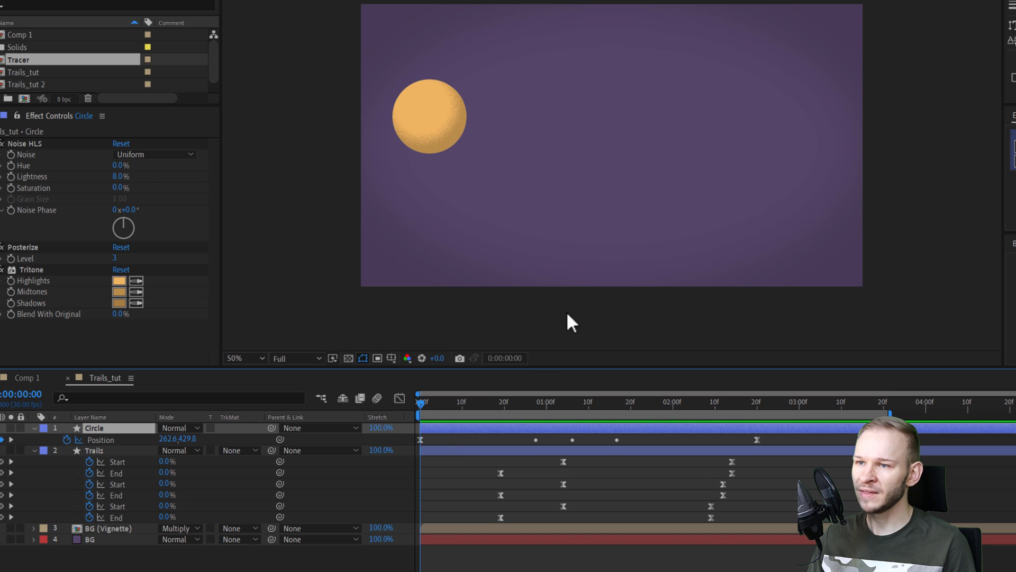
key("space")
left_click_drag(576, 408, 610, 408)
Drag the Circle's last motion-path point up to the top-right corner of the frame.
left_click(100, 429)
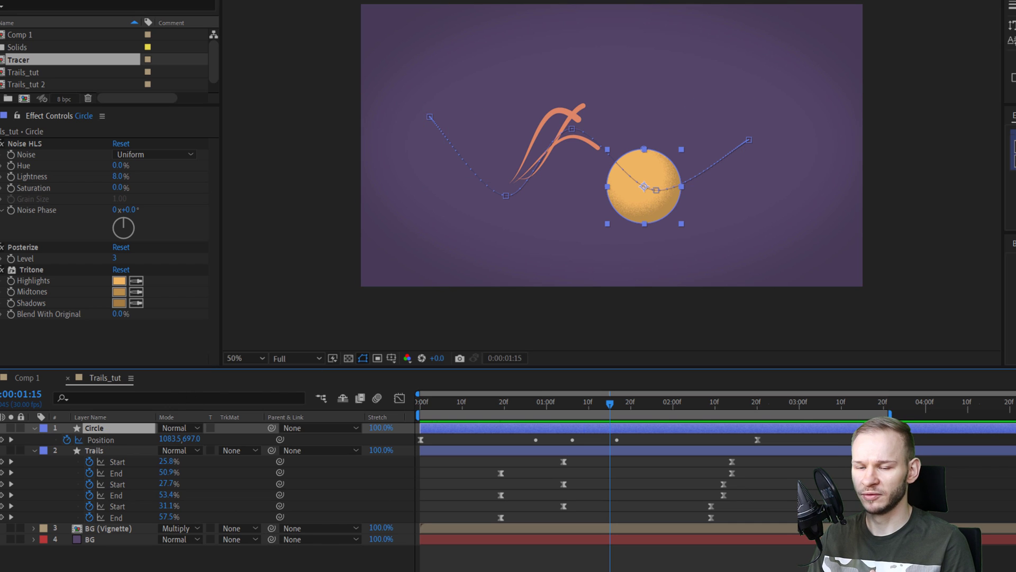
left_click(127, 565)
left_click(107, 430)
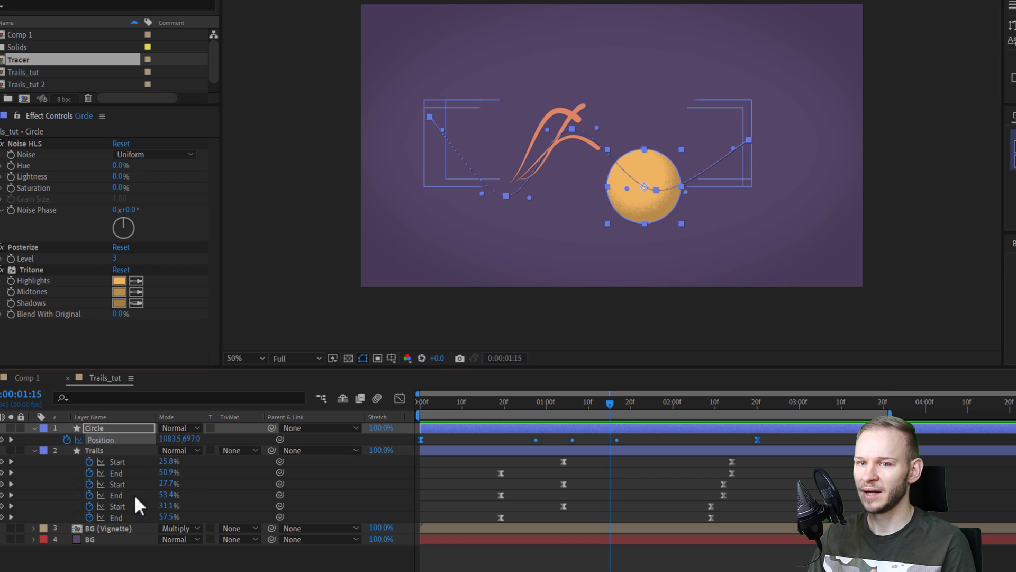
left_click(753, 139)
left_click_drag(749, 139, 816, 32)
mouse_move(532, 404)
left_mouse_down()
mouse_move(453, 408)
mouse_move(517, 412)
left_mouse_up()
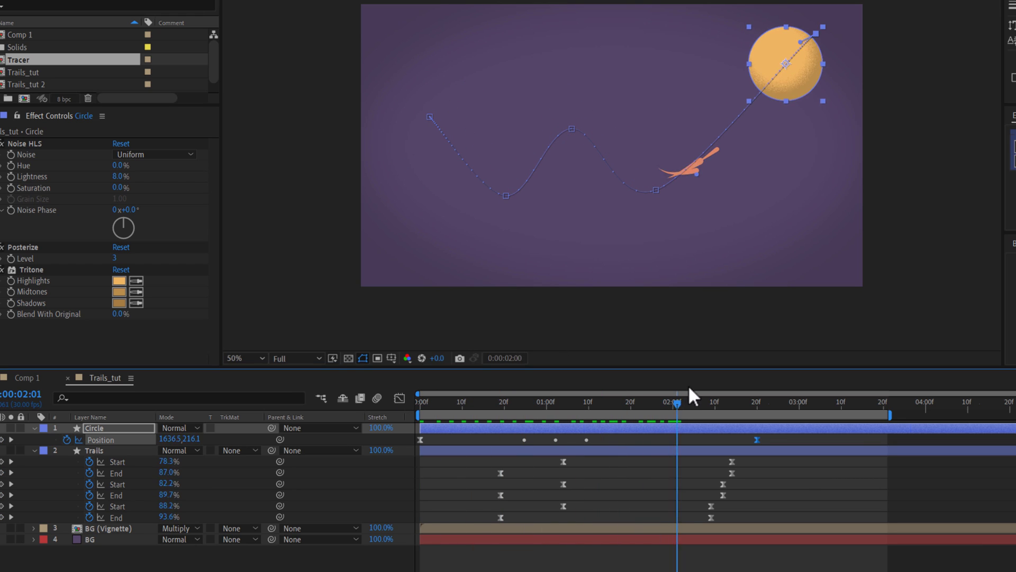
Stop playback at 0:00:01:28, check the Circle's Position, then select the Trails layer.
left_click(665, 389)
left_click(421, 469)
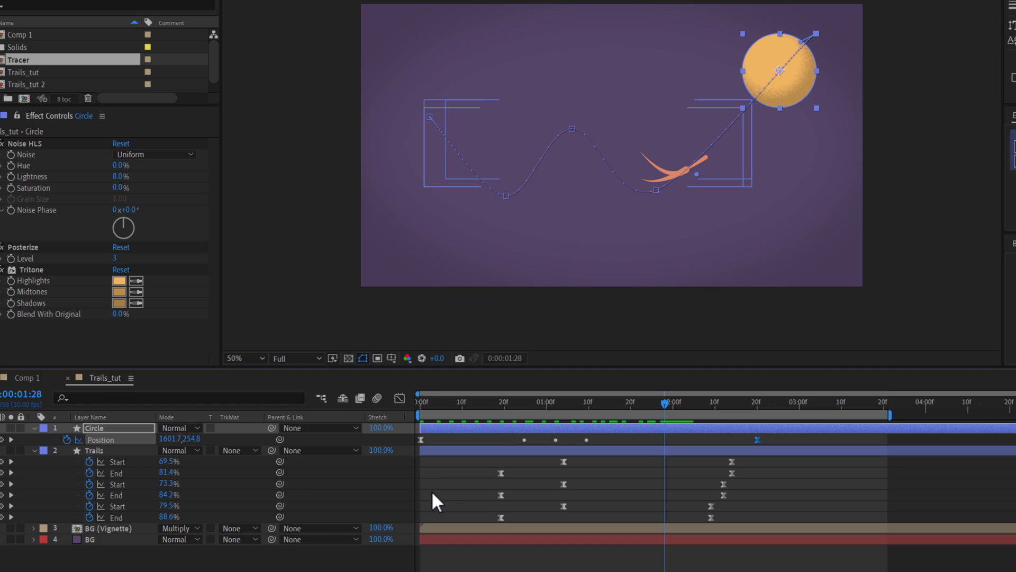
left_click(110, 440)
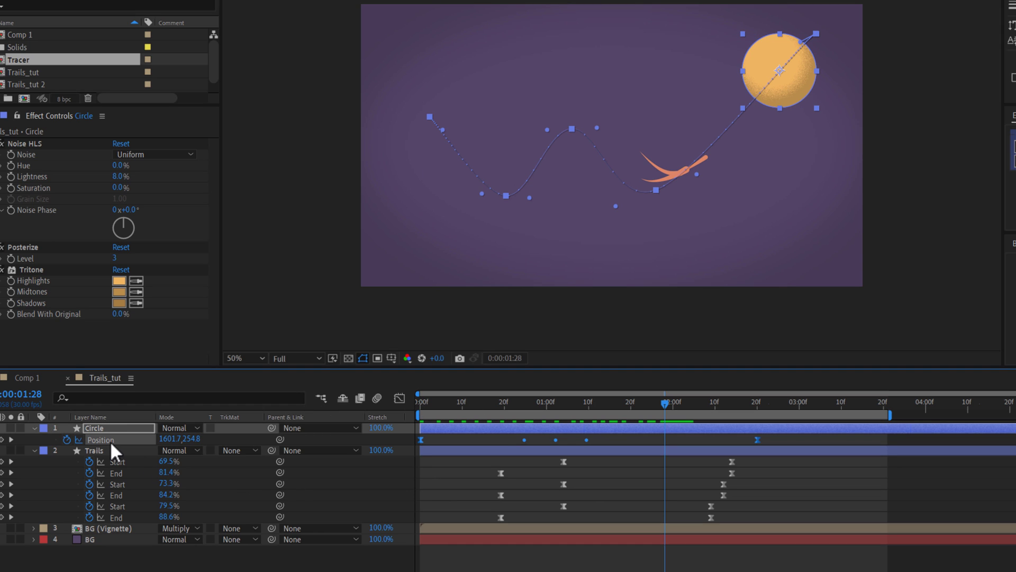
left_click(114, 450, "shift")
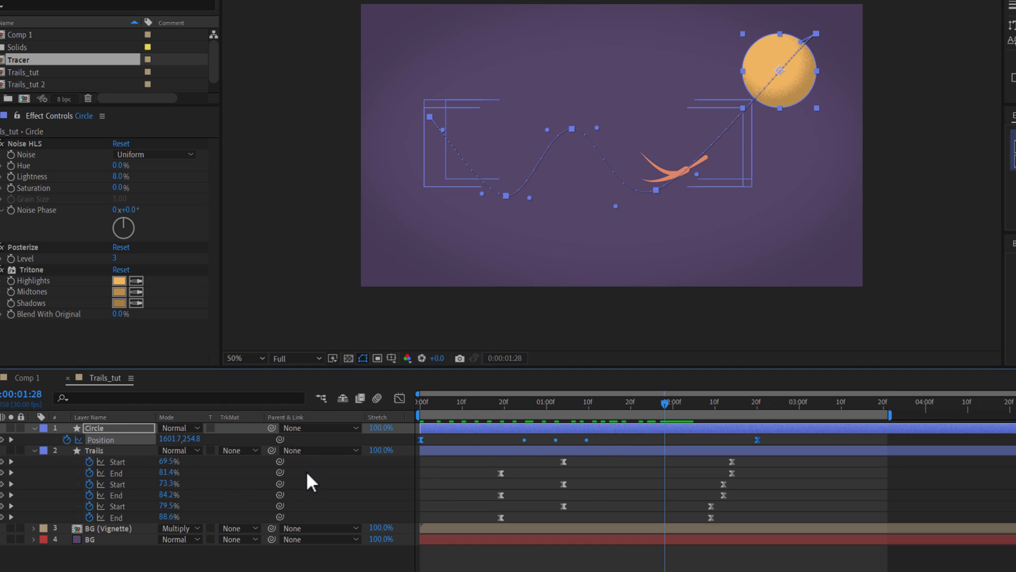
left_click(101, 451)
Filter the timeline for 'path' and paste Shape 3's path into Shape 2 and Shape 1.
key("u")
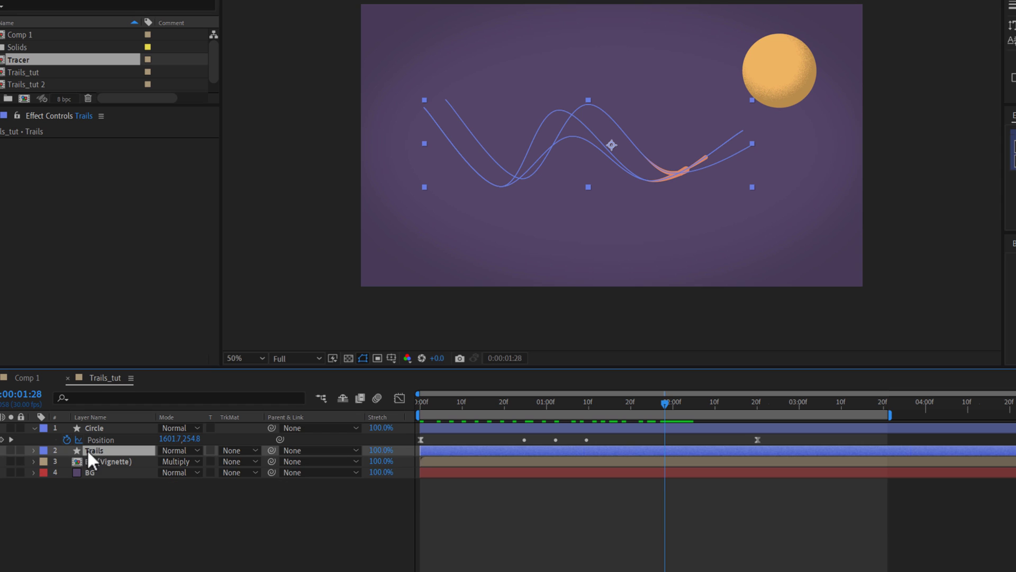
left_click(112, 398)
type("path")
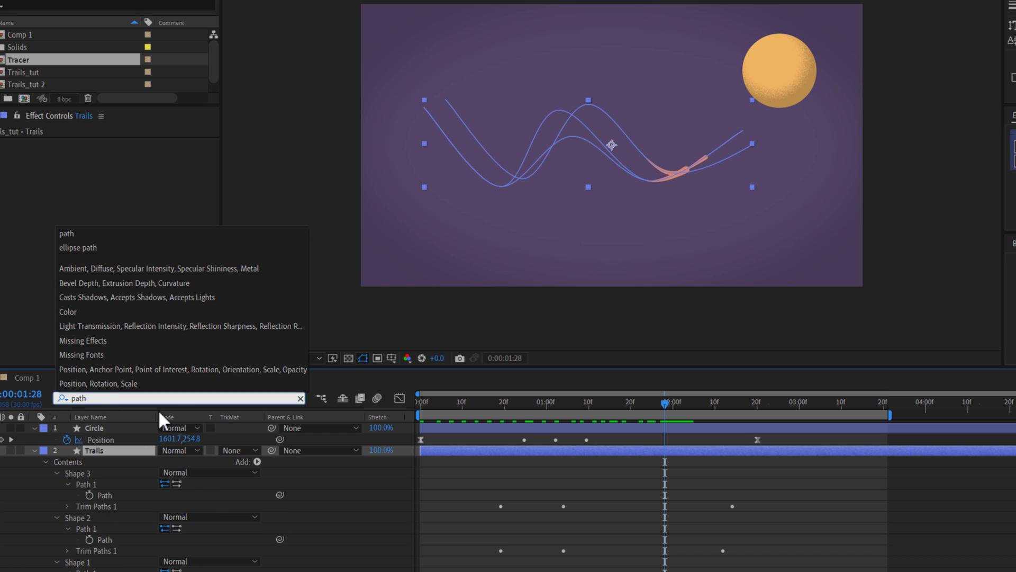
left_click(106, 495)
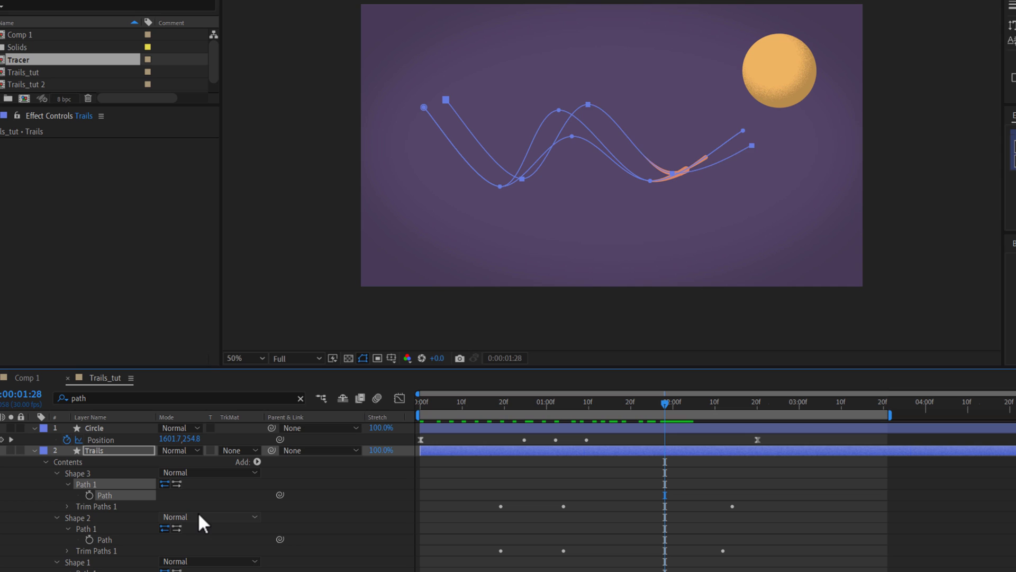
left_click(110, 539)
key("ctrl+v")
left_click(108, 571)
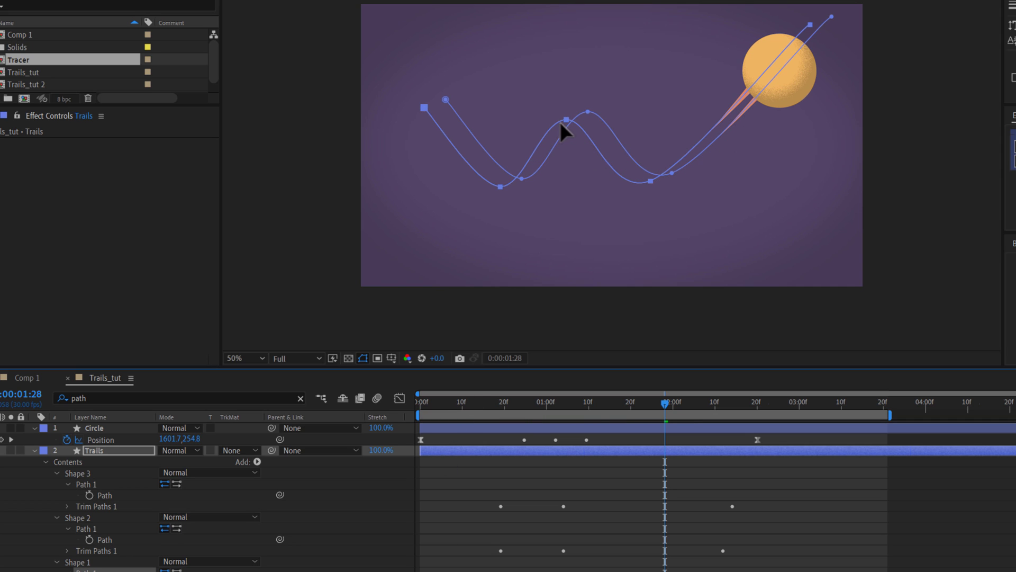
Offset the middle vertices of the three trail paths, raising and lowering them slightly.
mouse_move(564, 119)
left_mouse_down()
mouse_move(560, 98)
mouse_move(562, 108)
left_mouse_up()
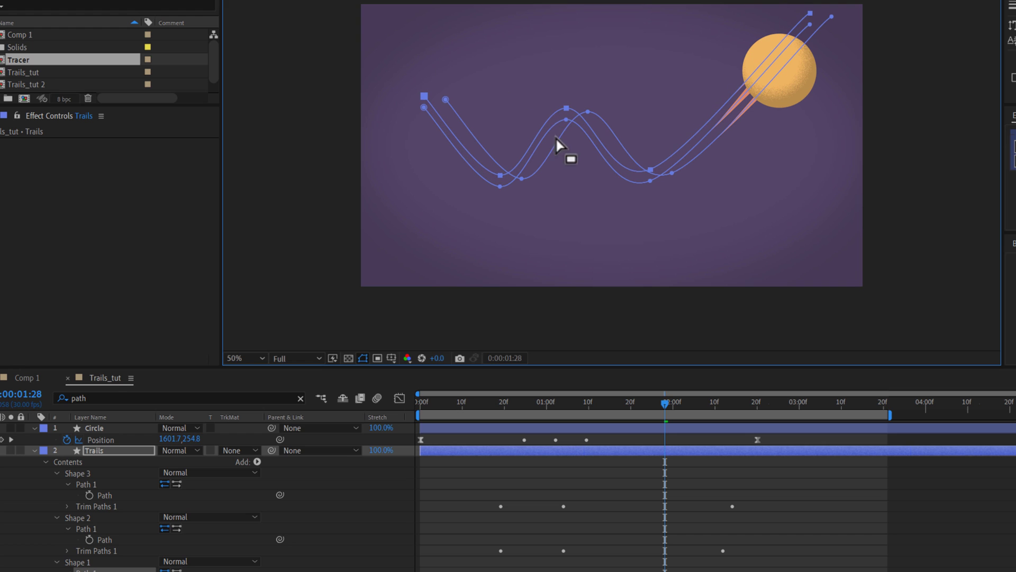
key("g")
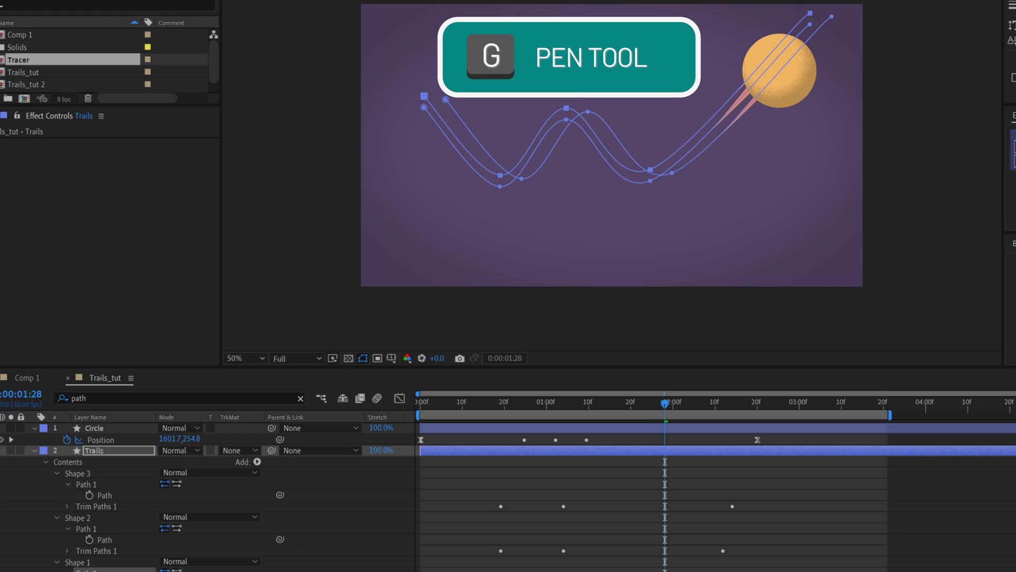
left_click_drag(567, 120, 581, 152)
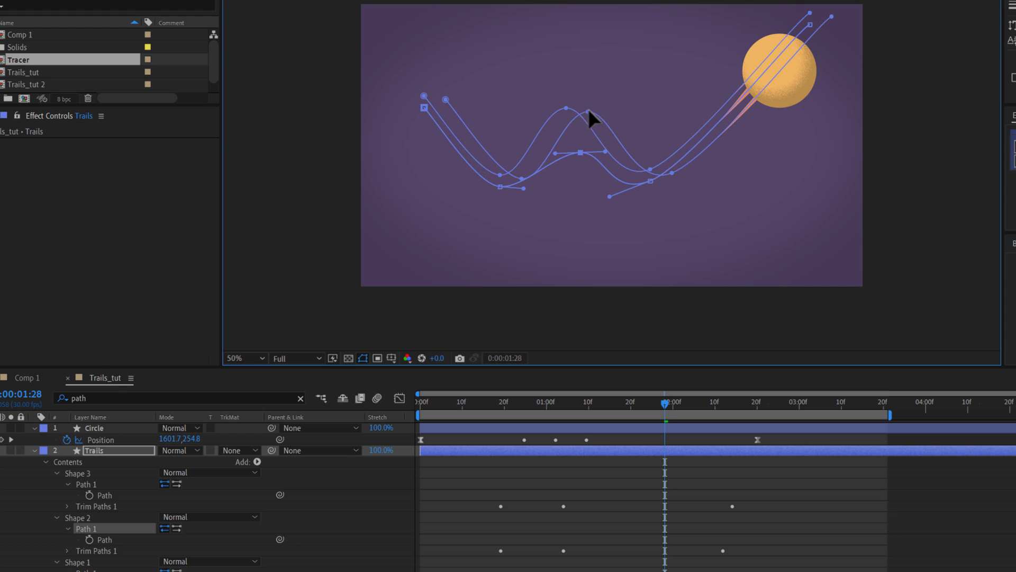
left_click_drag(588, 112, 600, 97)
left_click(810, 24)
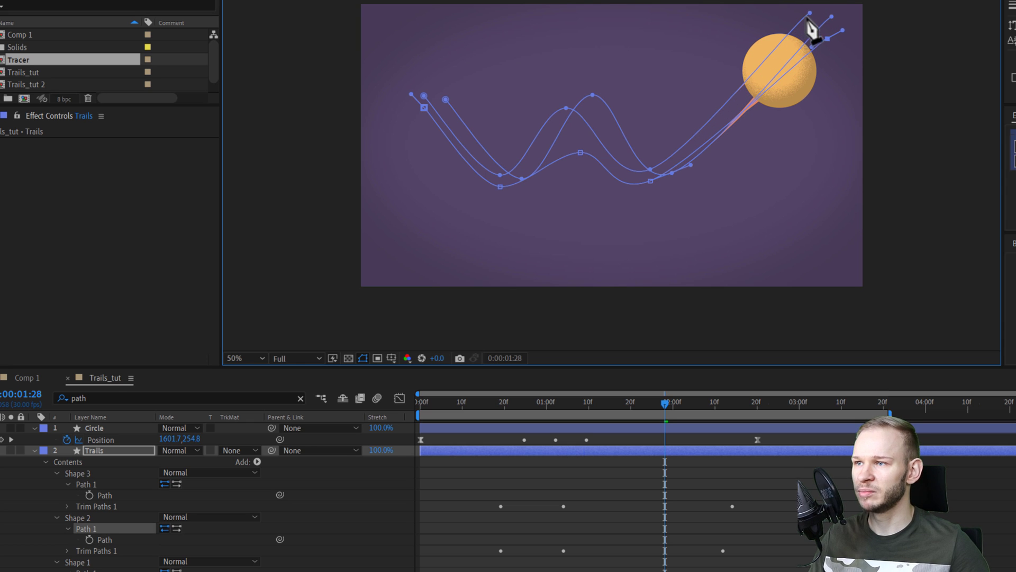
left_click_drag(462, 415, 653, 403)
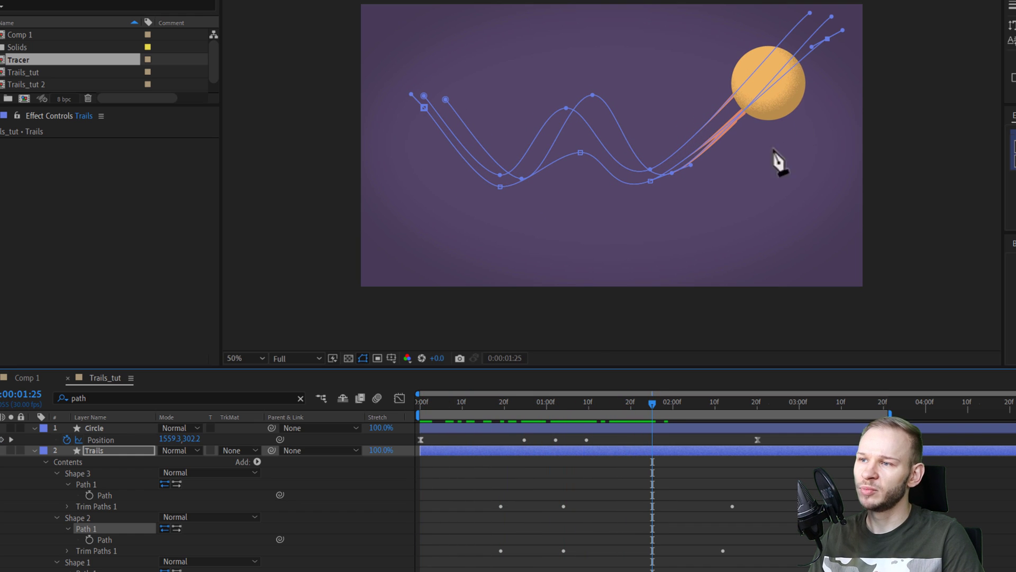
key("Home")
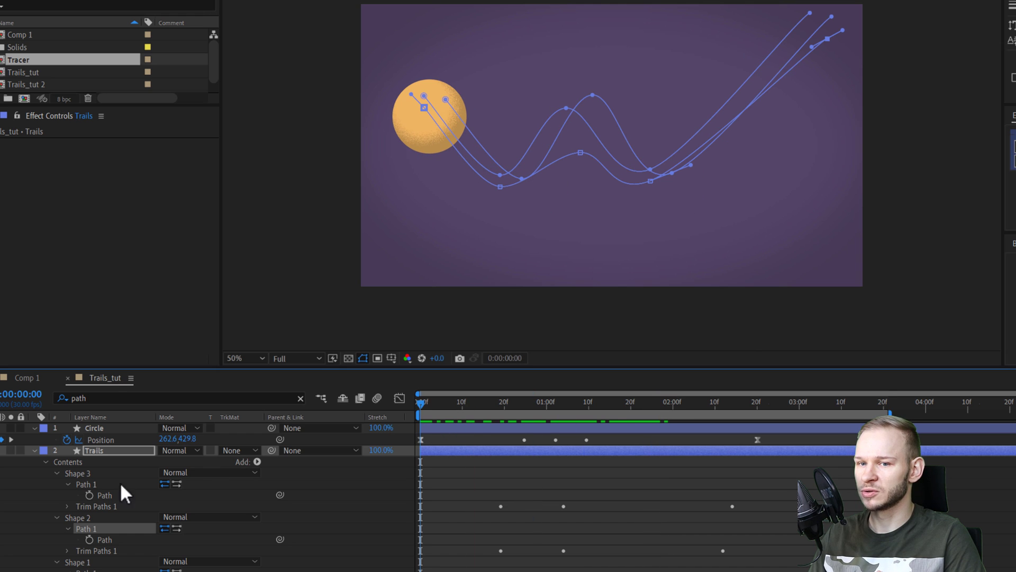
left_click(36, 450)
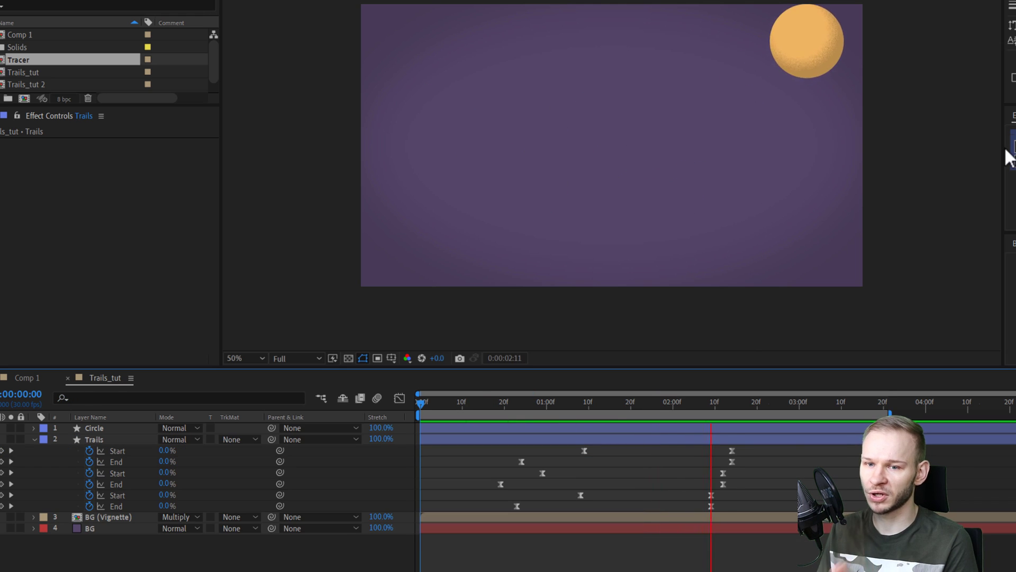